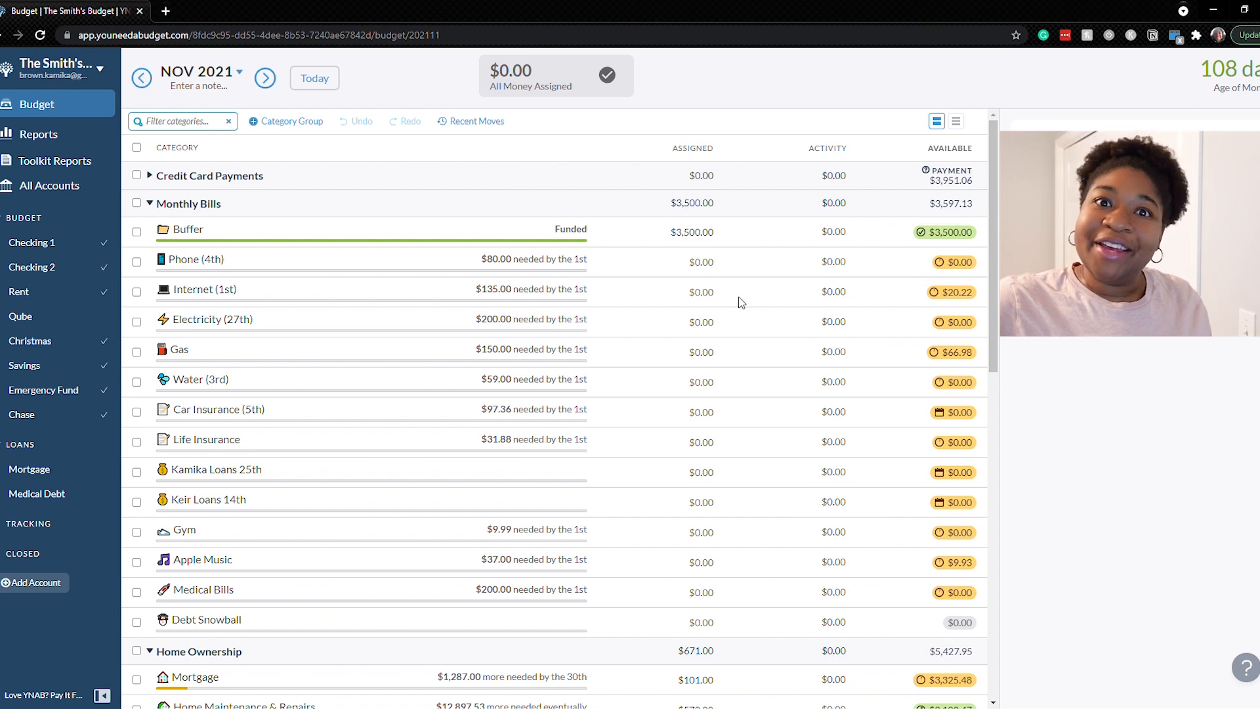
# Step: Set the assigned amount of the Buffer category for November 2021 to 0 and clear its selection
pyautogui.click(708, 233)
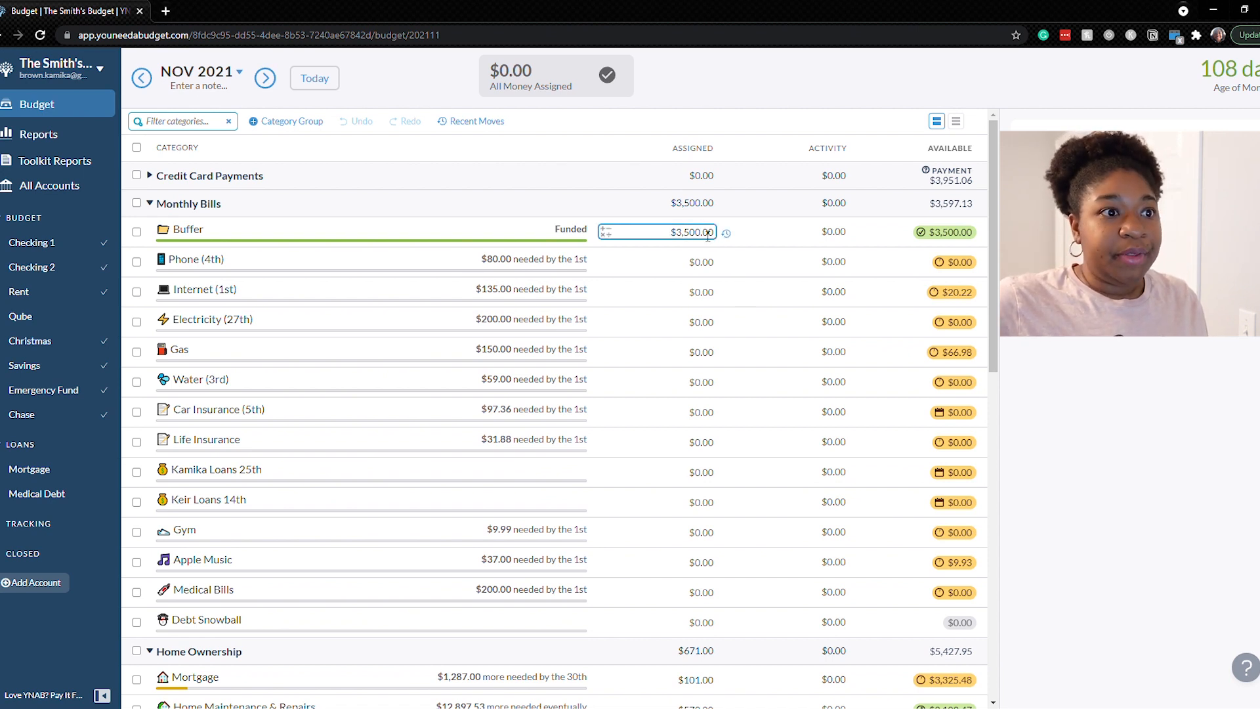
pyautogui.click(709, 234)
pyautogui.write('0')
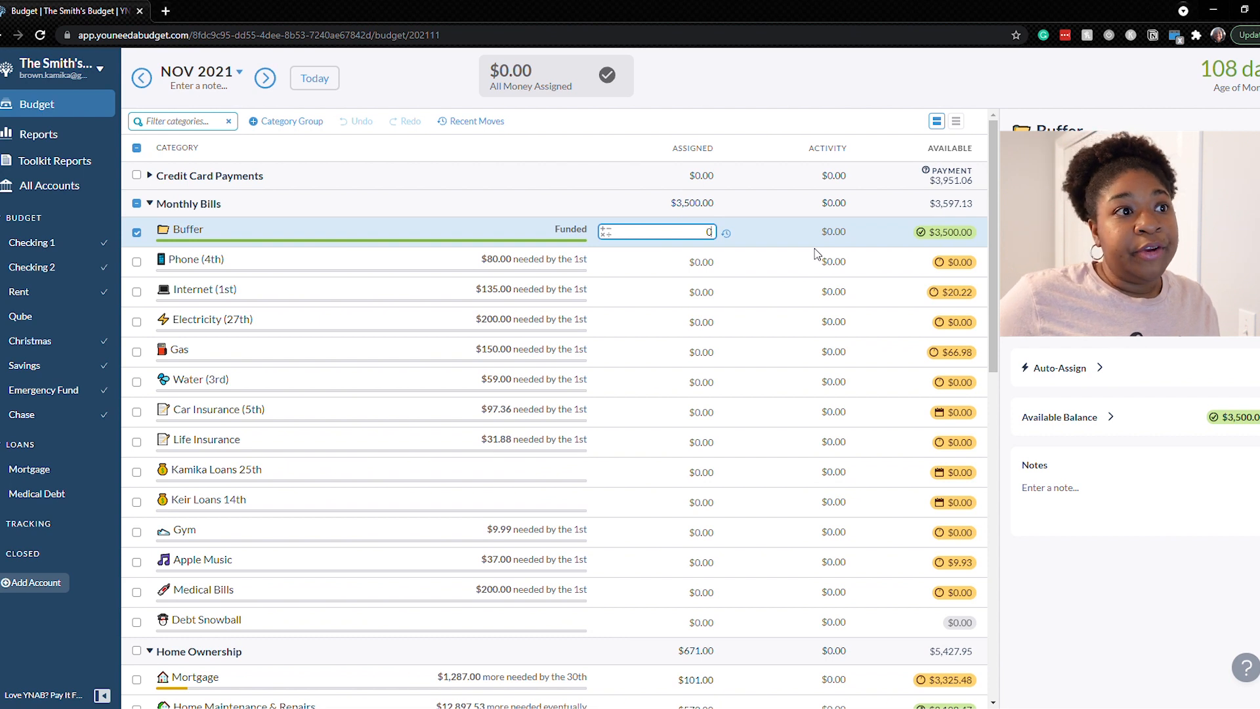
pyautogui.press('Return')
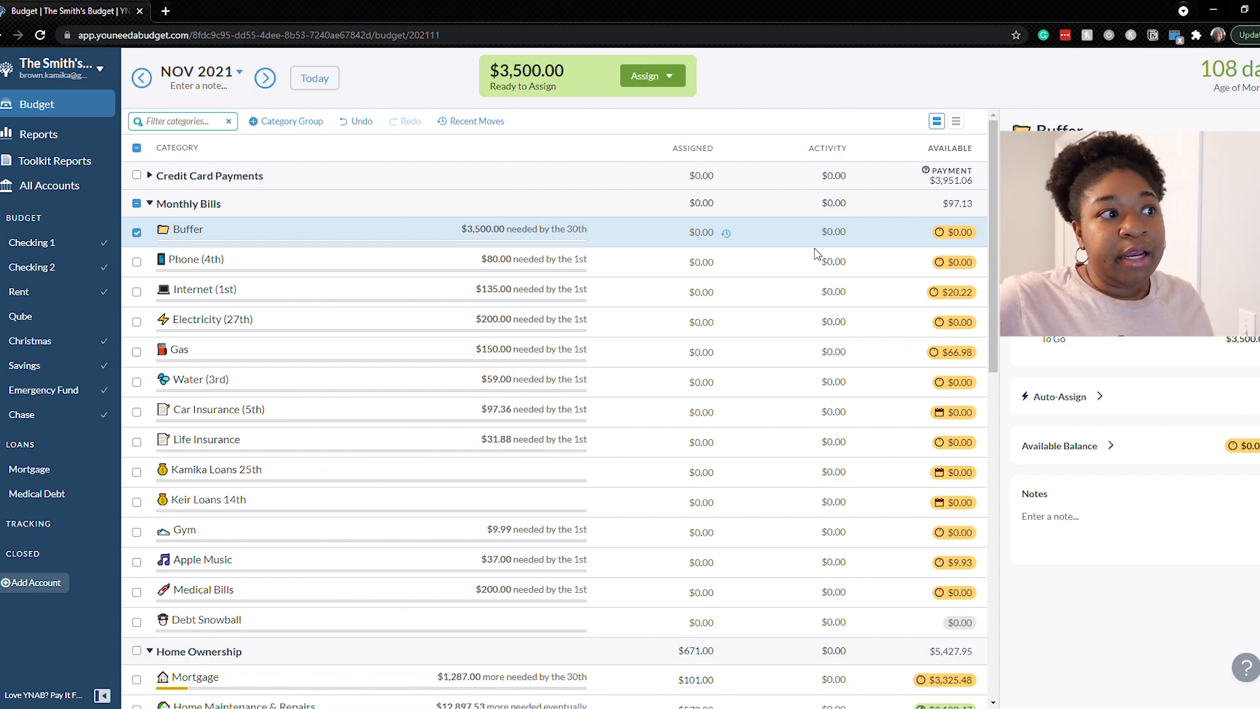
pyautogui.click(659, 234)
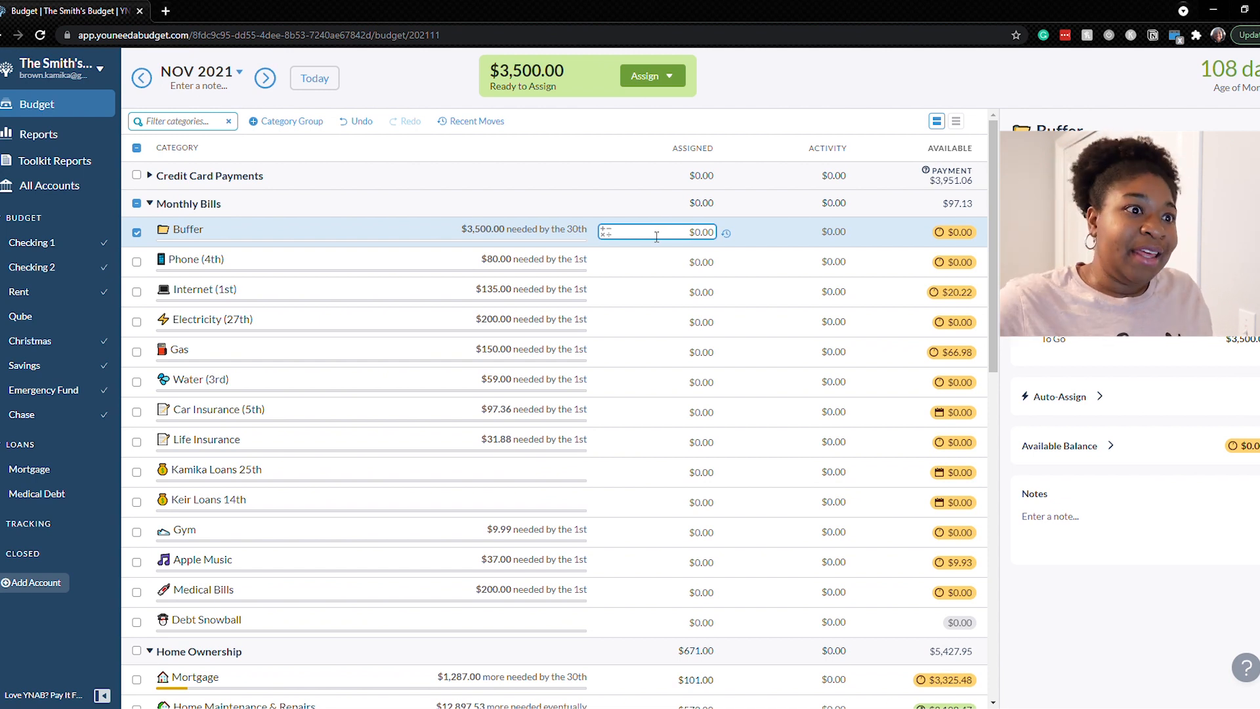
pyautogui.click(136, 231)
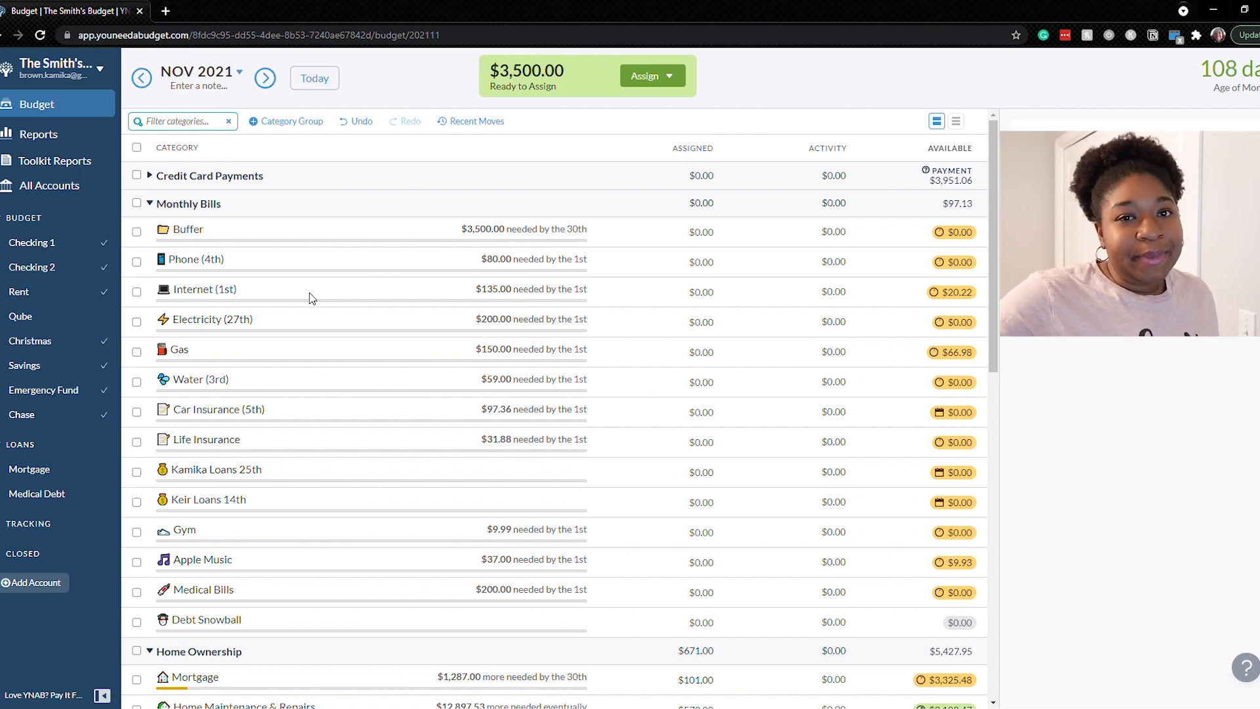
# Step: Select the Phone, Internet, Electricity, Gas, Water, Car Insurance and Life Insurance categories under Monthly Bills
pyautogui.click(136, 262)
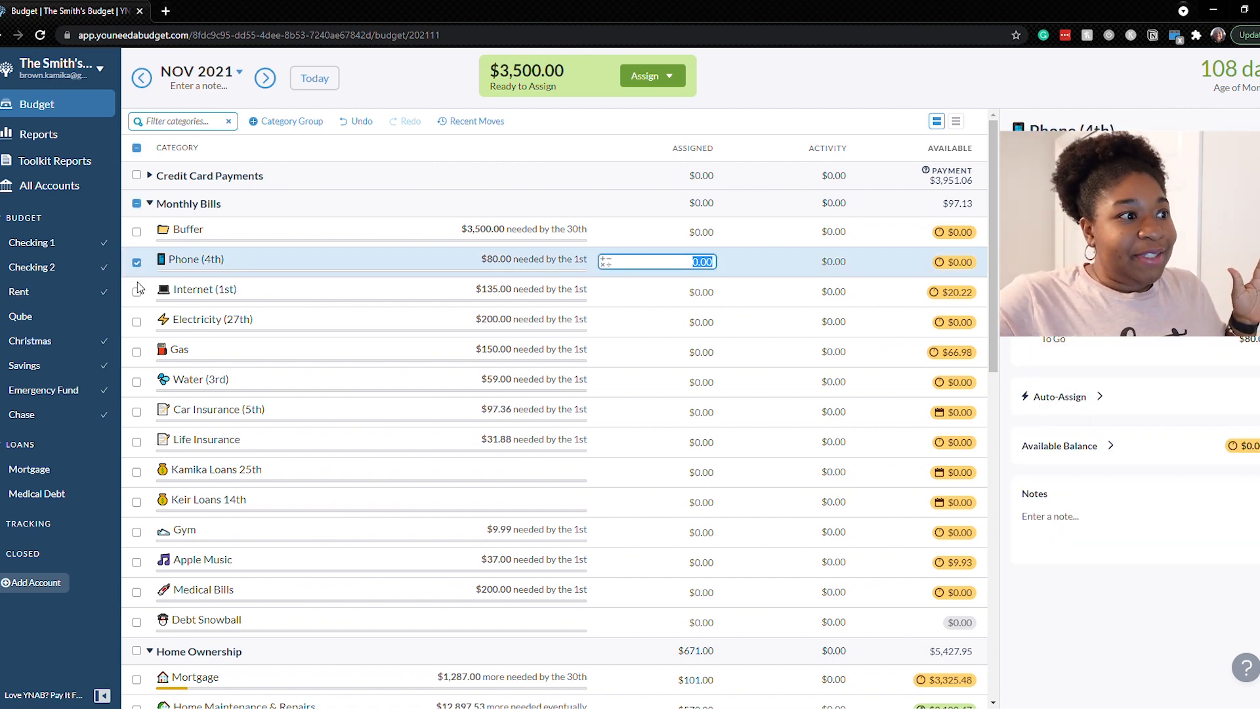
pyautogui.click(137, 292)
pyautogui.click(137, 322)
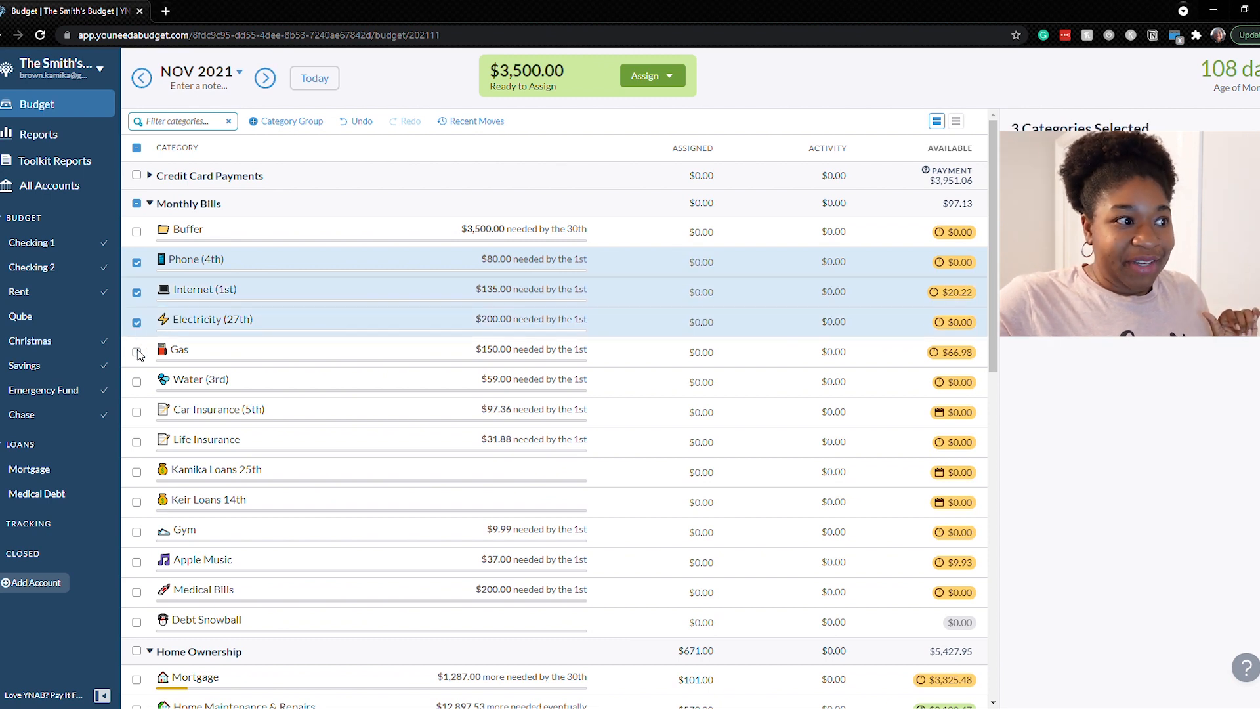
pyautogui.click(136, 353)
pyautogui.click(136, 382)
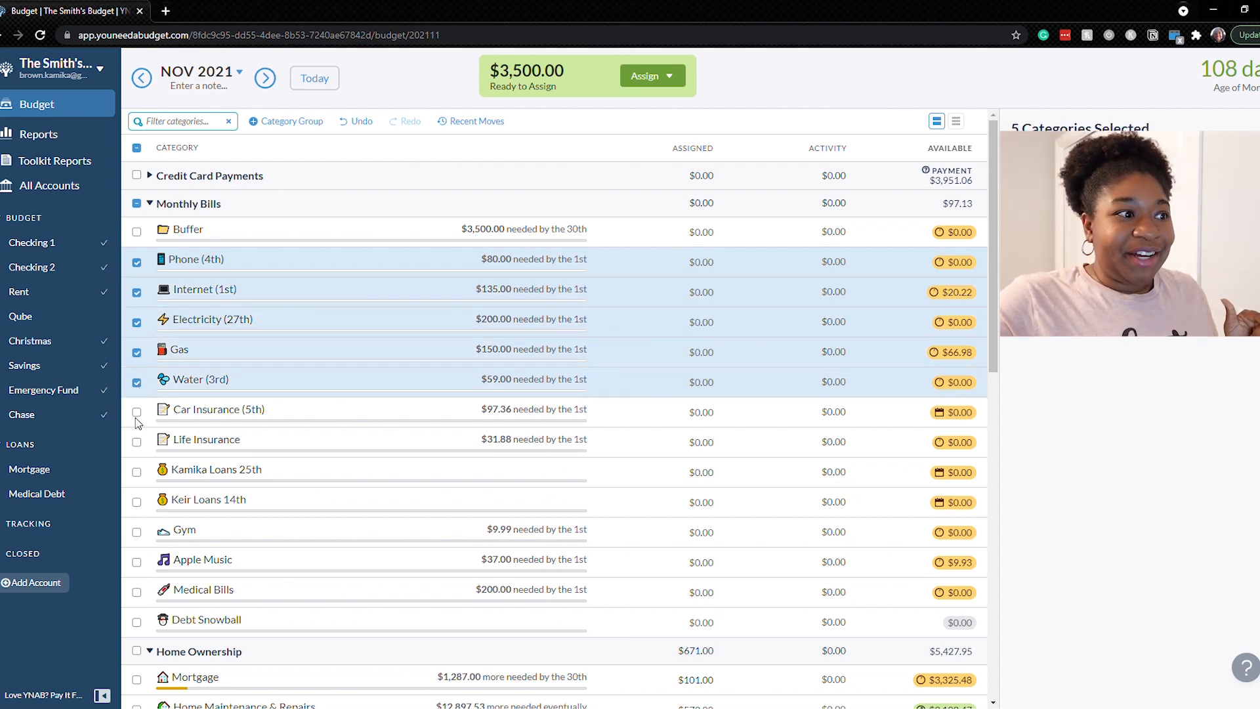
pyautogui.click(137, 412)
pyautogui.click(137, 442)
# Step: Add Gym, Apple Music, Medical Bills and Debt Snowball to the selection, leaving out the two loan categories
pyautogui.scroll(-2, 141, 446)
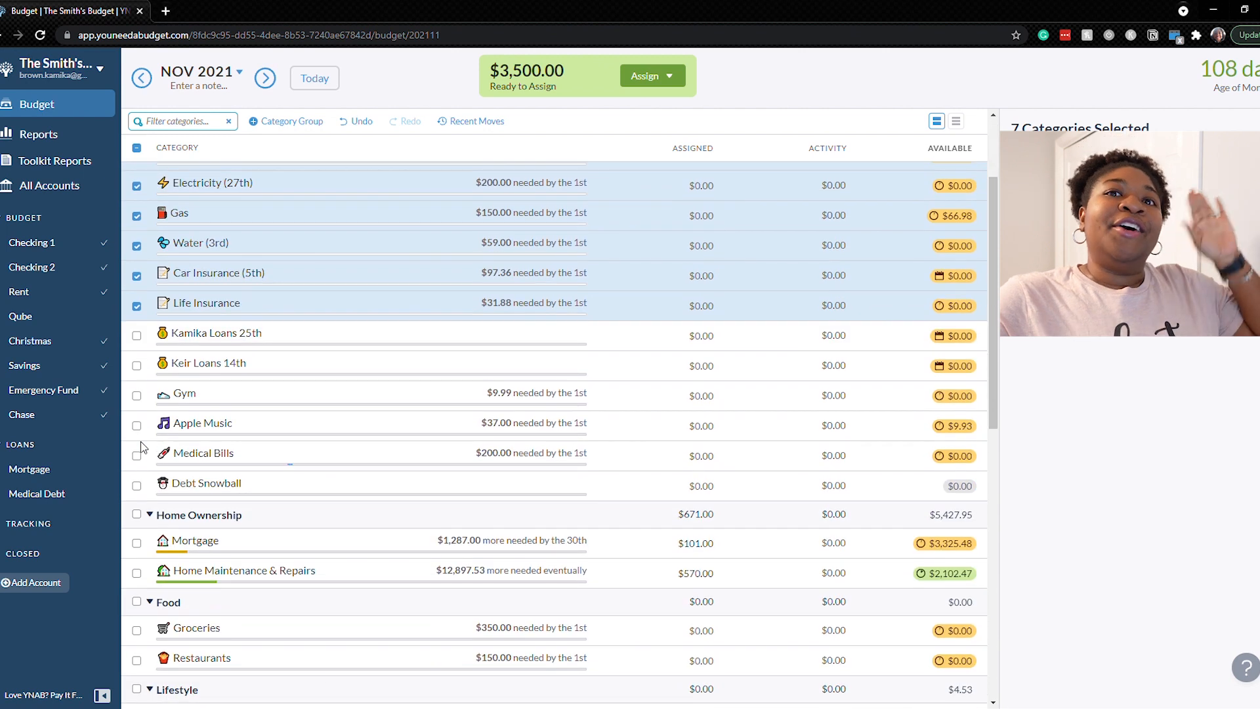
pyautogui.click(135, 397)
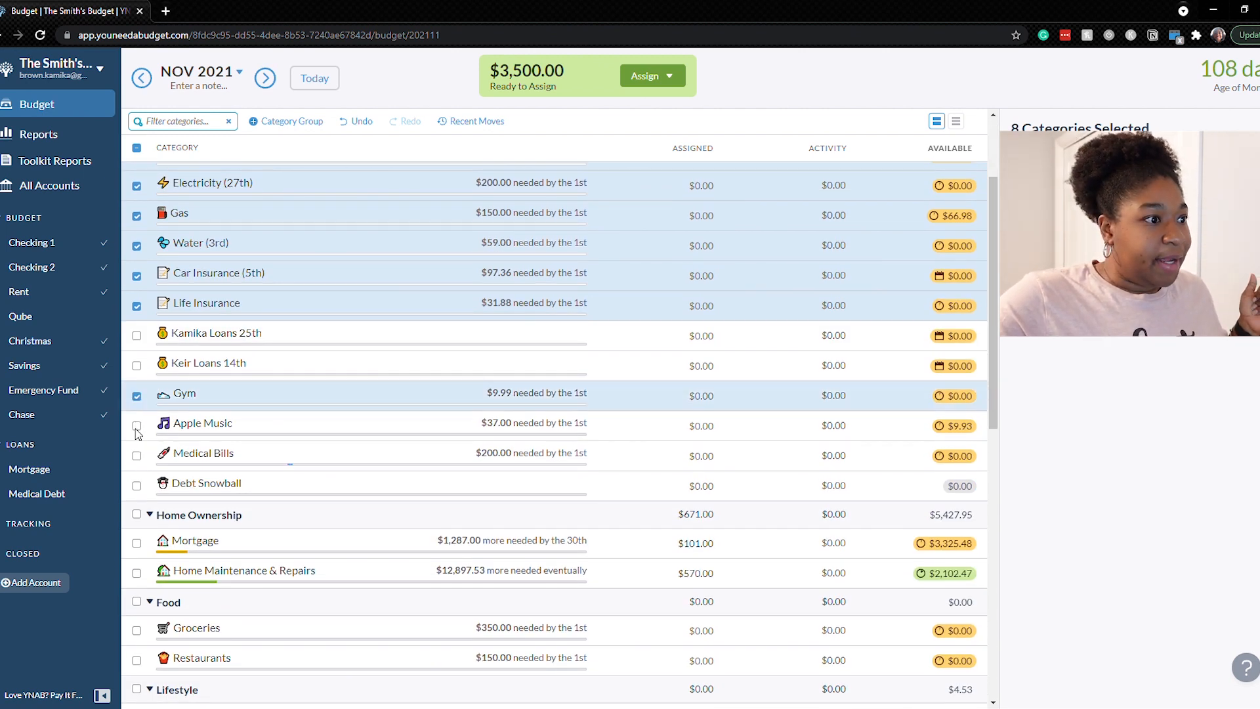
pyautogui.click(137, 426)
pyautogui.click(137, 456)
pyautogui.click(137, 486)
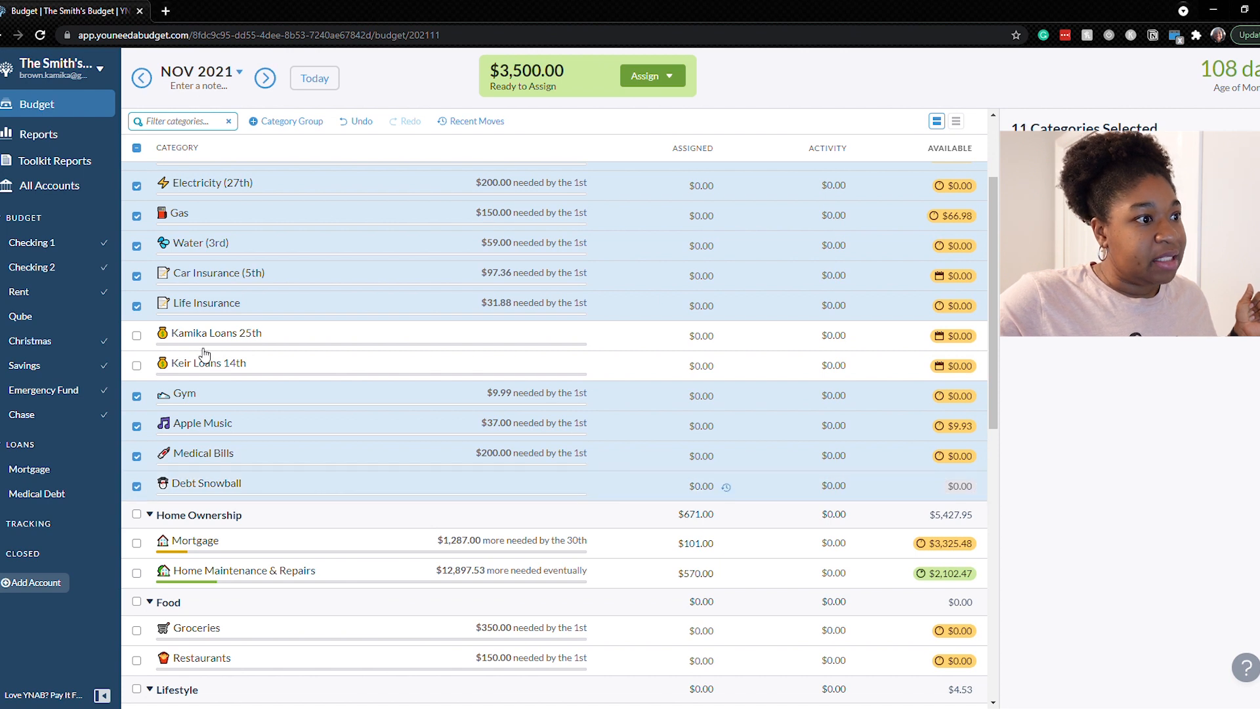
pyautogui.scroll(2, 562, 263)
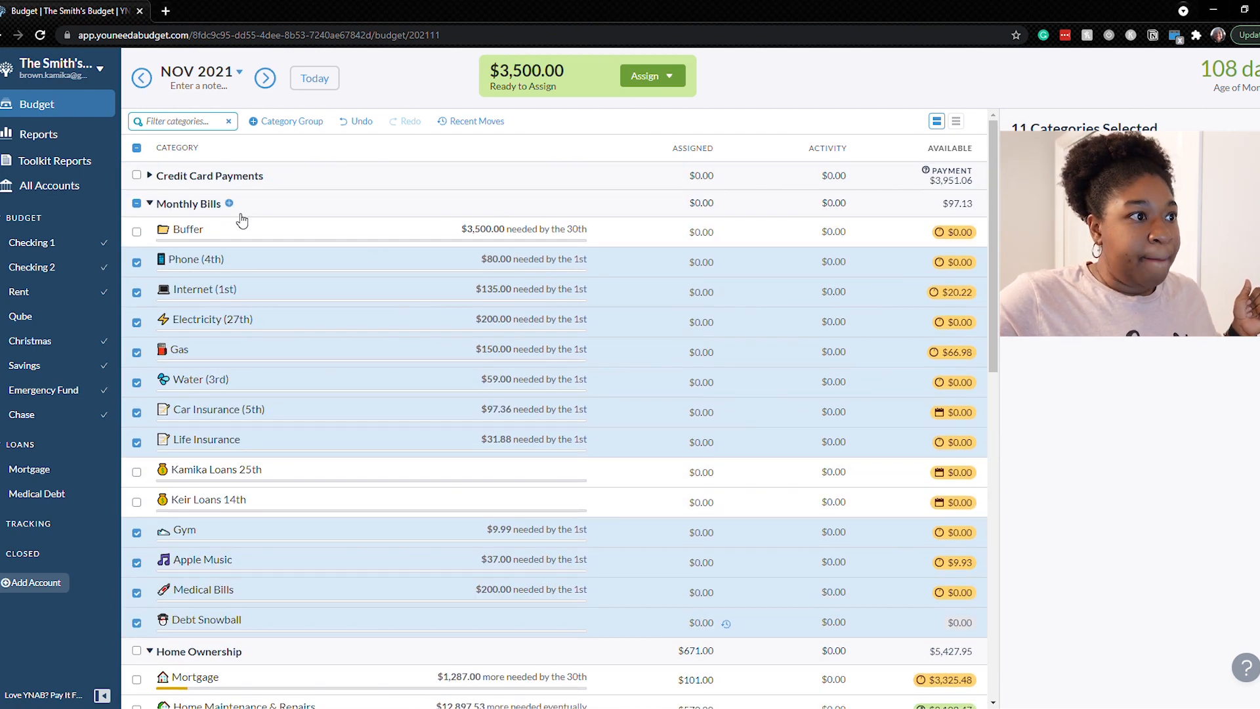
pyautogui.scroll(-1, 351, 301)
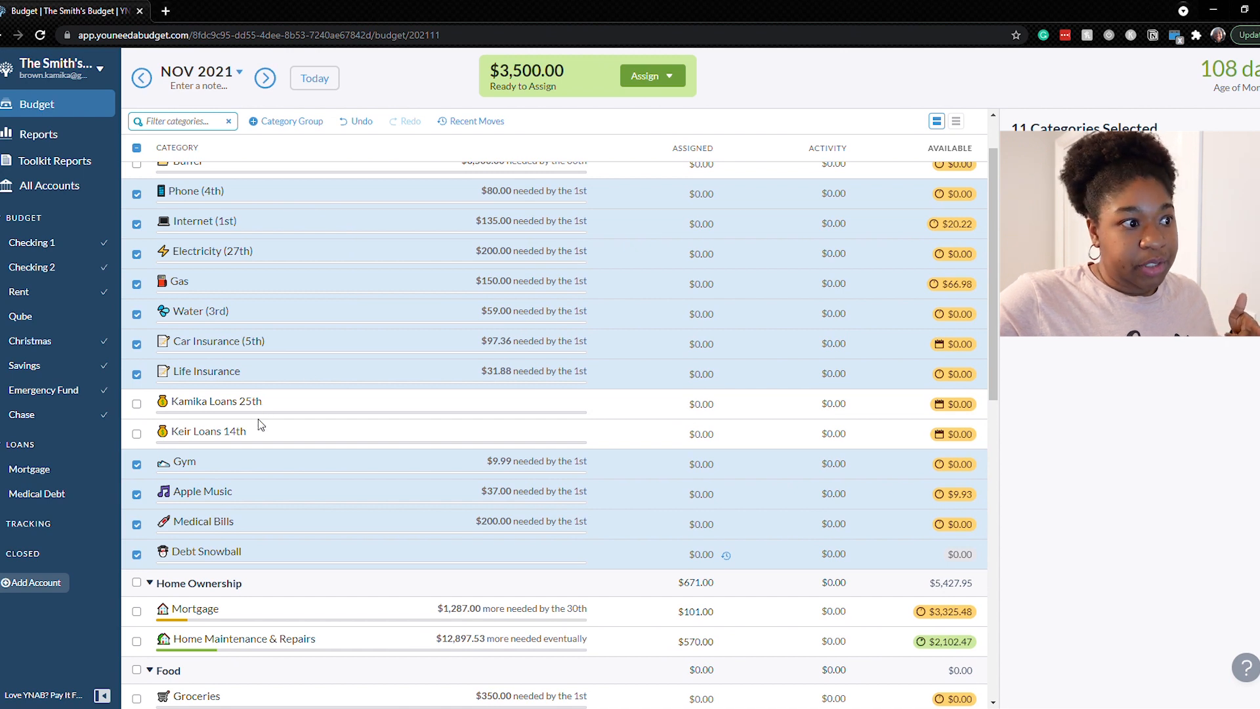
# Step: Add Mortgage under Home Ownership and both Food categories, Groceries and Restaurants, to the selection
pyautogui.scroll(-4, 258, 419)
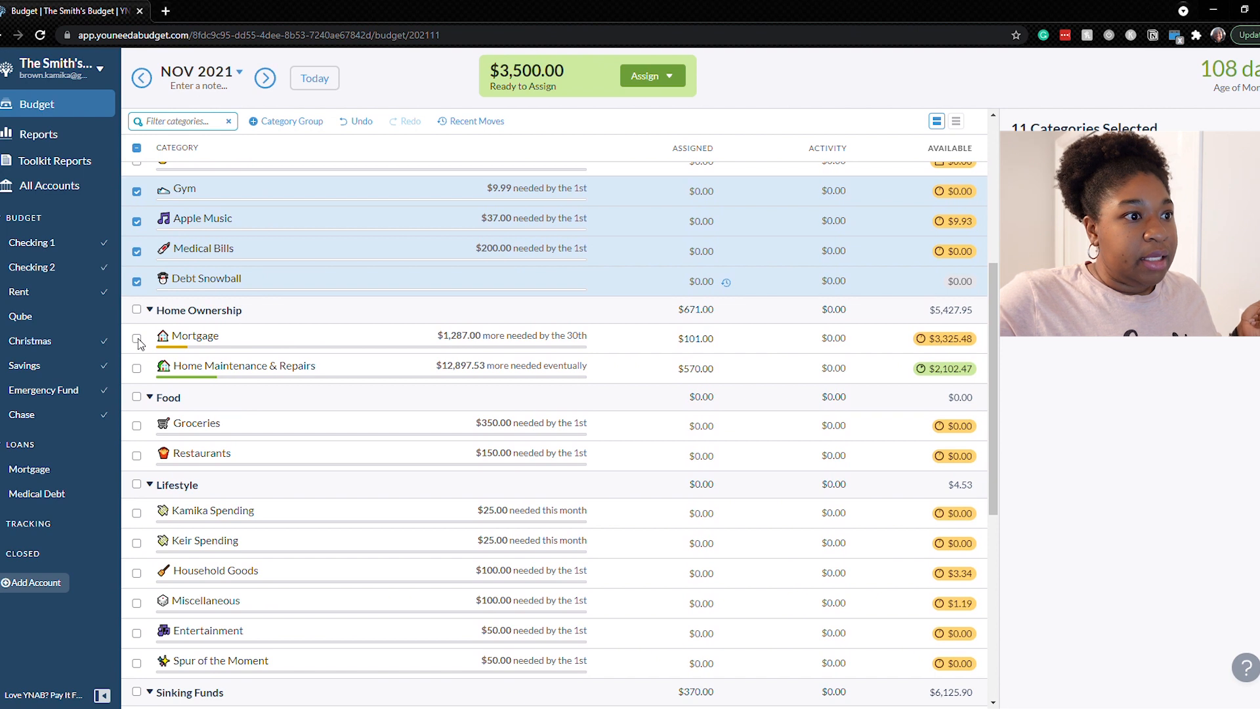
pyautogui.click(136, 339)
pyautogui.scroll(-2, 139, 343)
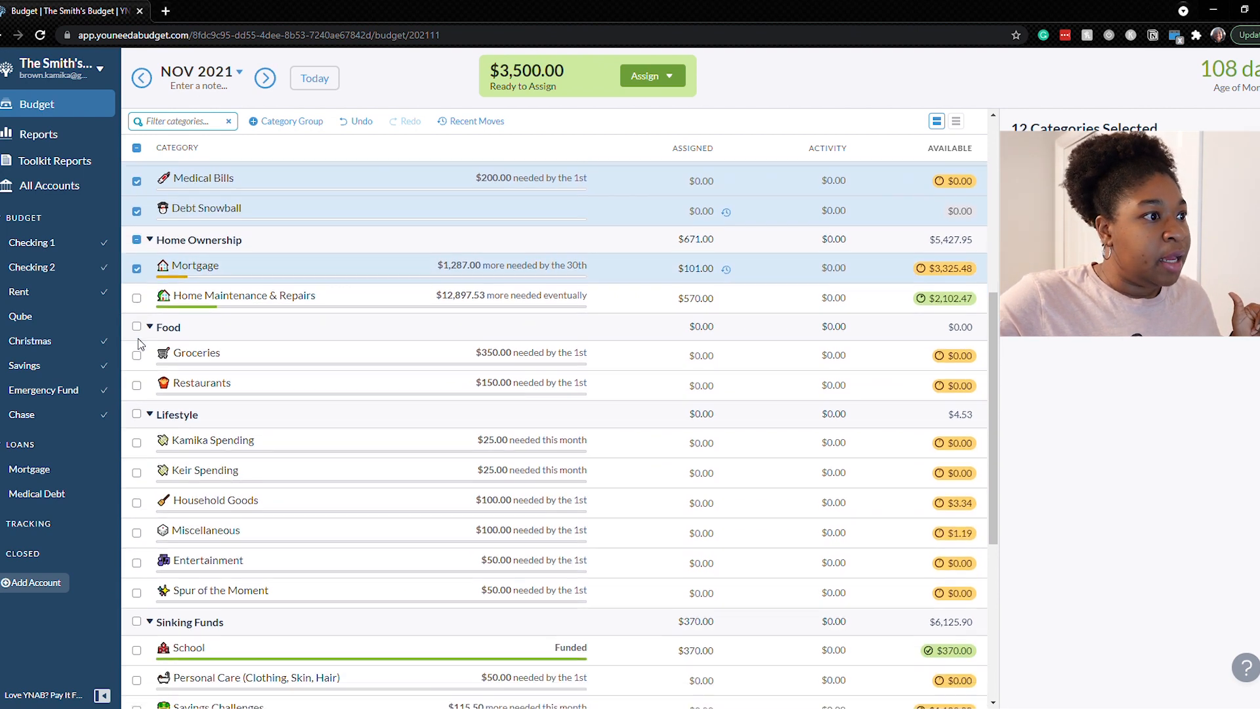
pyautogui.click(137, 291)
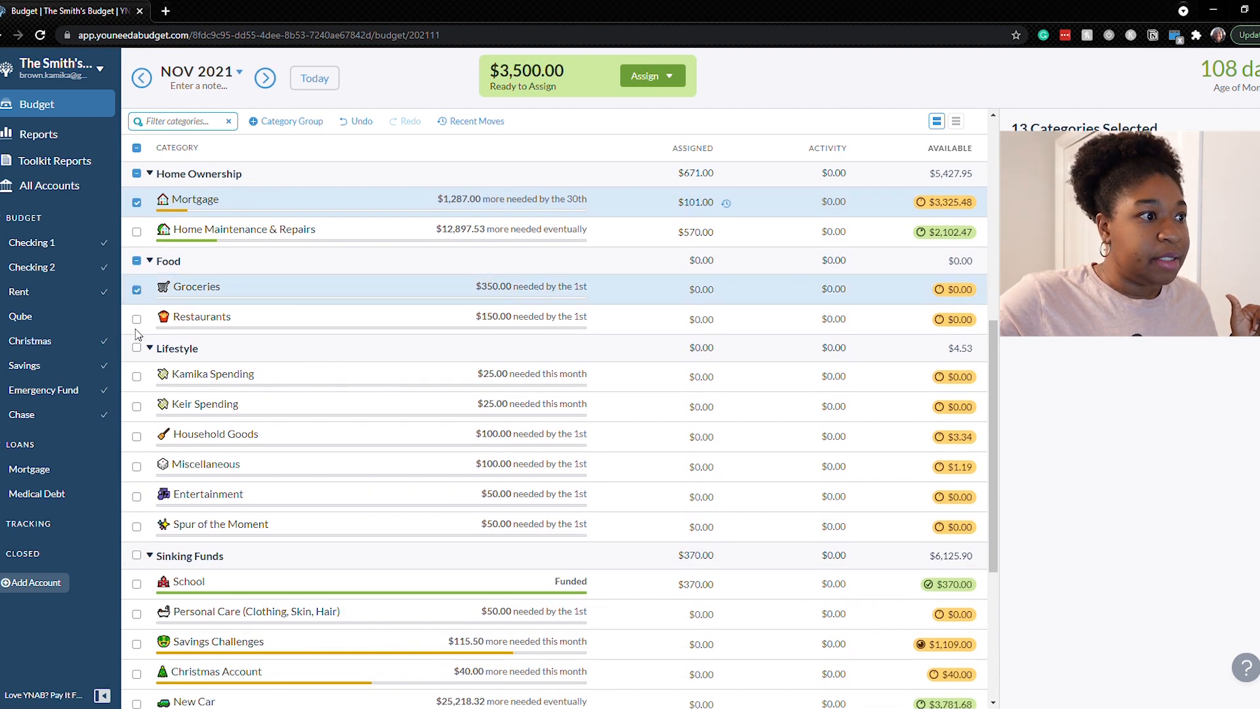
pyautogui.click(137, 322)
# Step: Add all six Lifestyle categories to the selection, from the two personal spending ones through Spur of the Moment
pyautogui.scroll(-1, 139, 328)
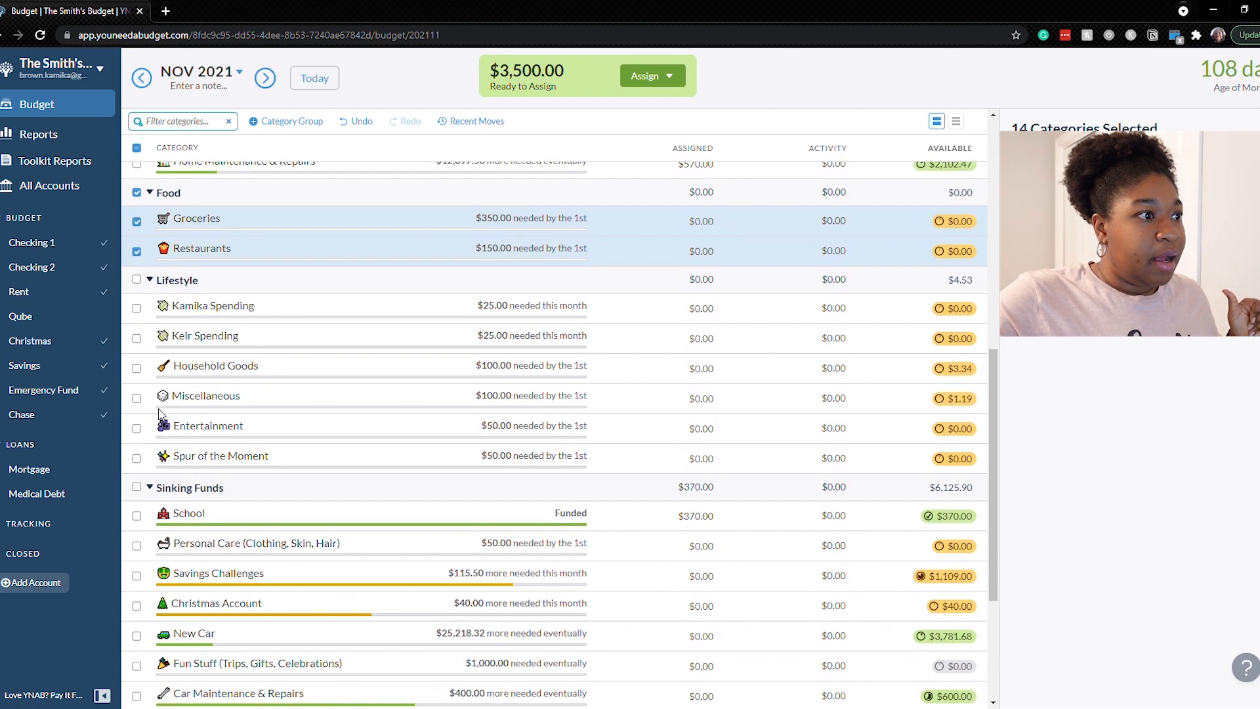
pyautogui.click(137, 310)
pyautogui.click(137, 338)
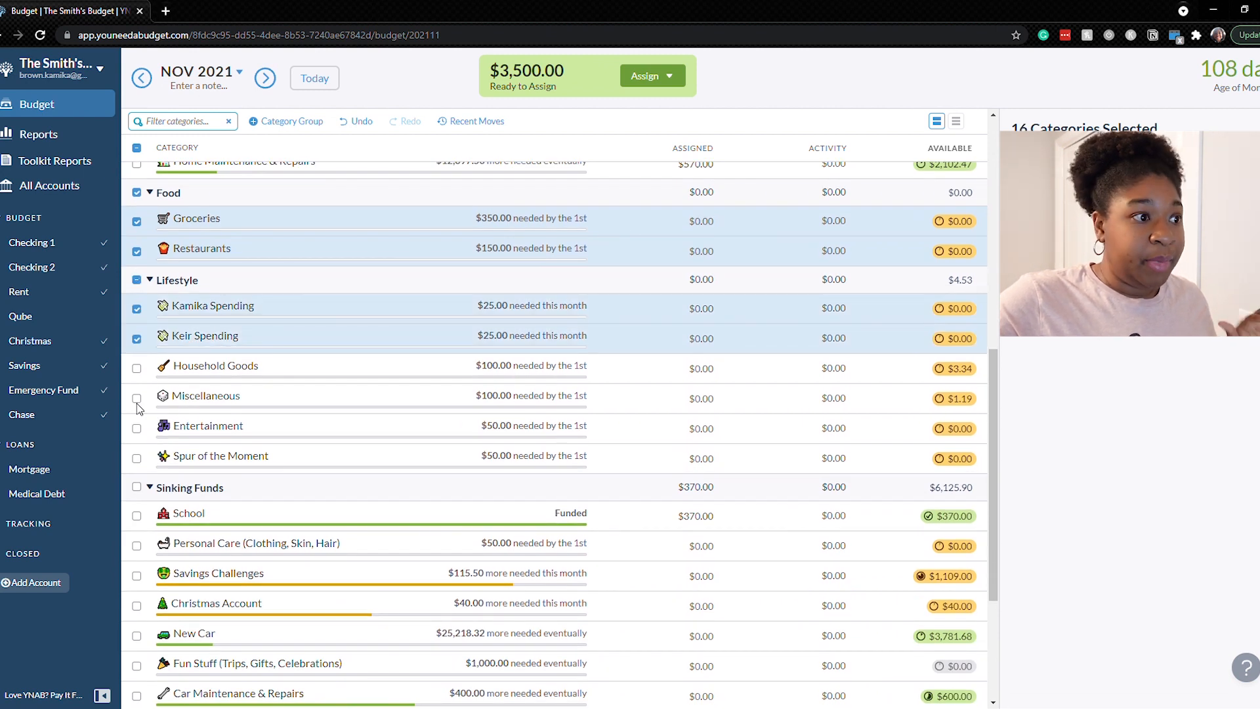
pyautogui.click(136, 368)
pyautogui.click(137, 398)
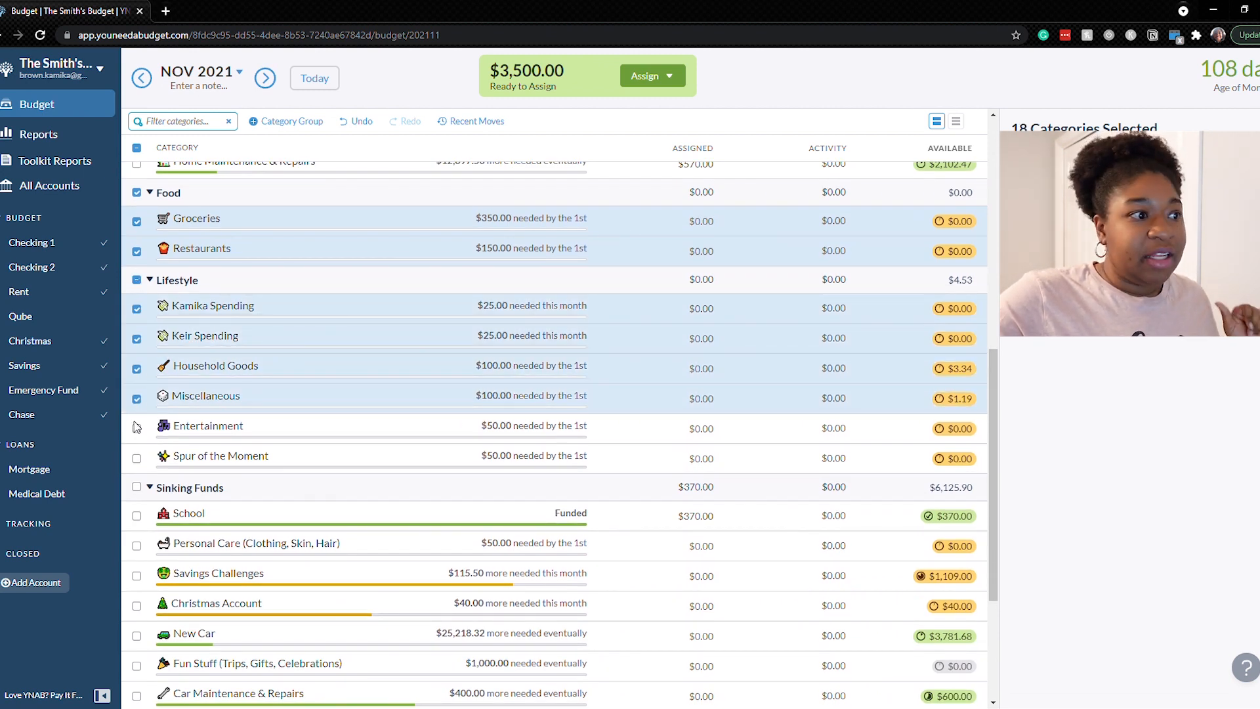
pyautogui.click(137, 427)
pyautogui.click(137, 458)
# Step: Add Personal Care (Clothing, Skin, Hair) and Once Per Year (YNAB, Amazon Prime) under Sinking Funds to the selection
pyautogui.scroll(-3, 138, 458)
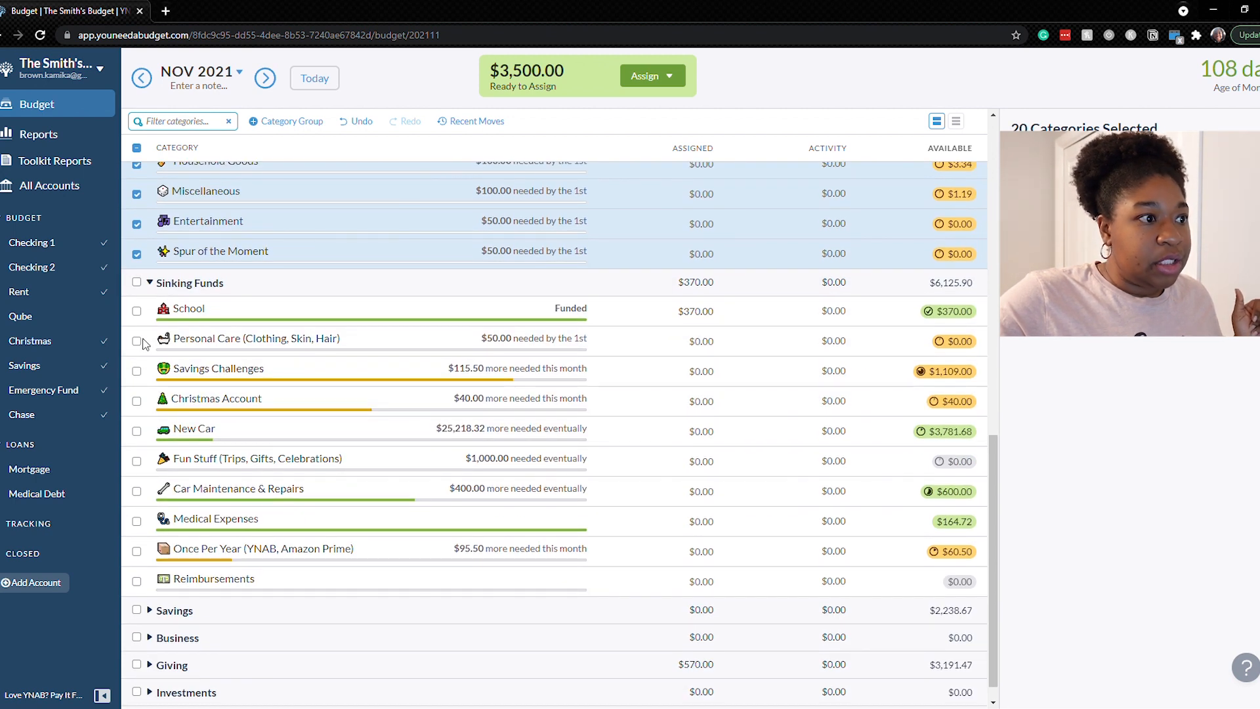
pyautogui.click(136, 341)
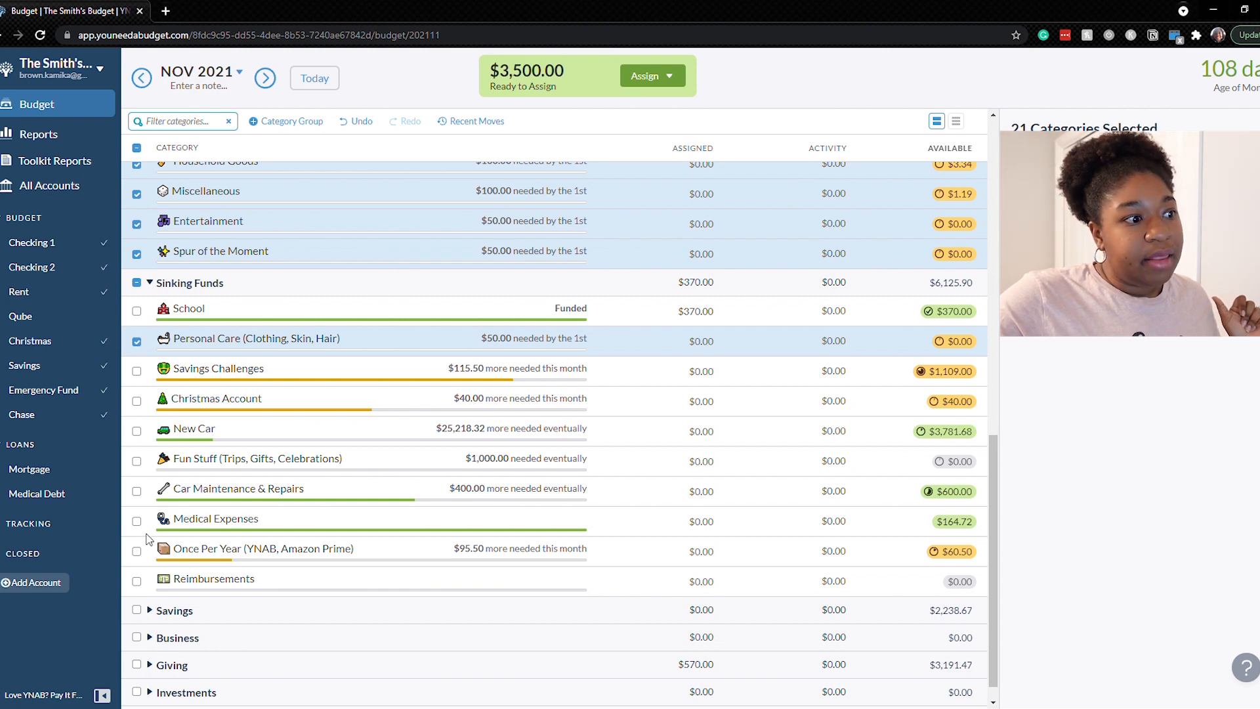
pyautogui.click(140, 553)
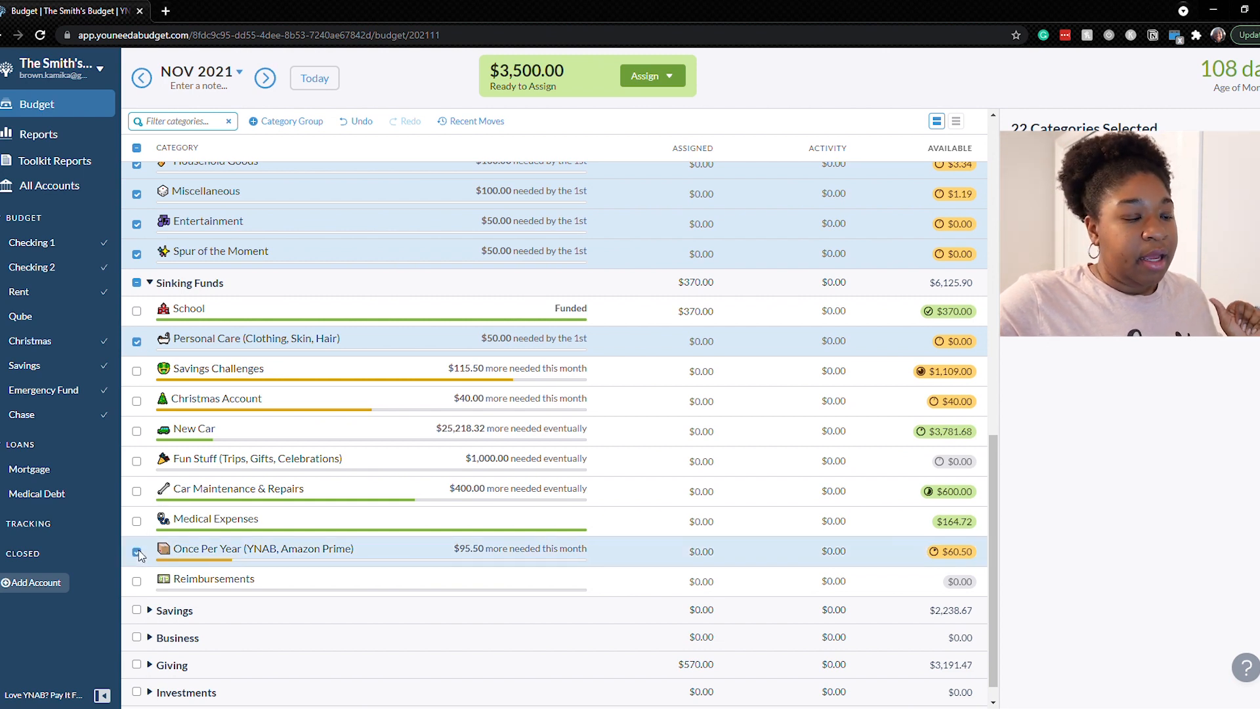
# Step: Auto-assign the Underfunded amounts to the selected categories from the money ready to assign
pyautogui.scroll(3, 523, 508)
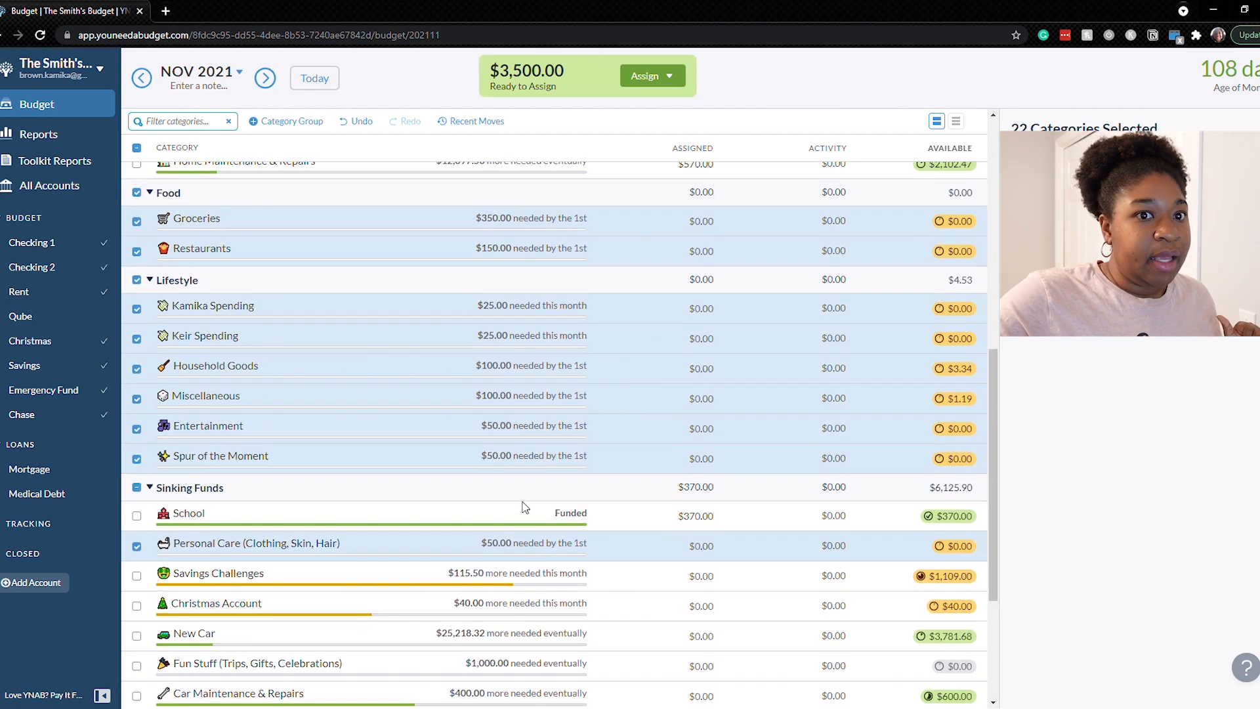
pyautogui.click(674, 79)
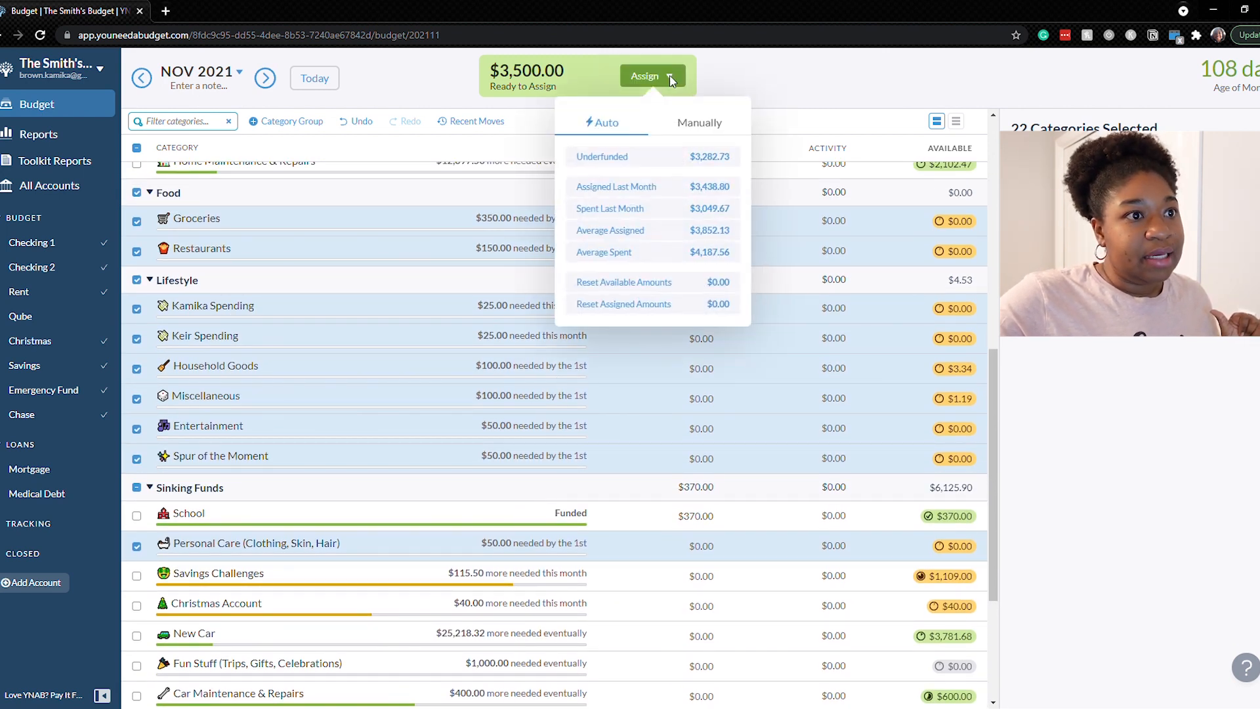
pyautogui.click(654, 164)
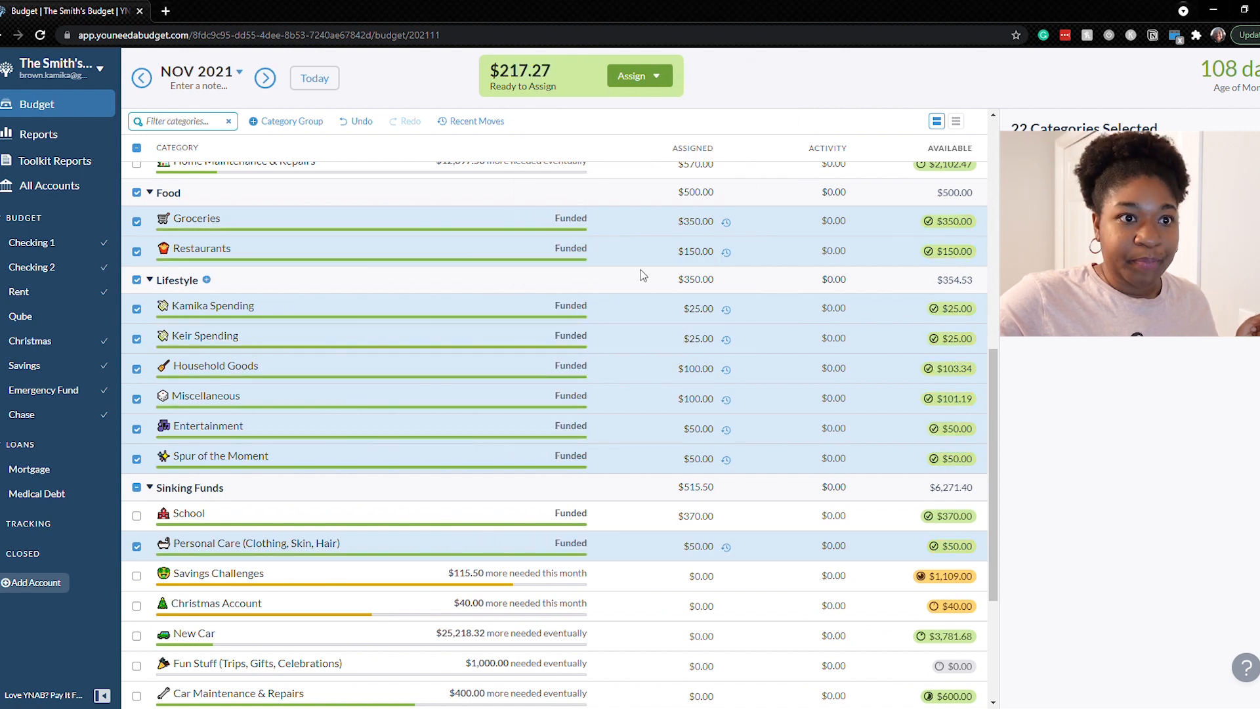
# Step: Review the funded categories, clear the Monthly Bills group selection and select only the Phone (4th) category
pyautogui.scroll(5, 641, 274)
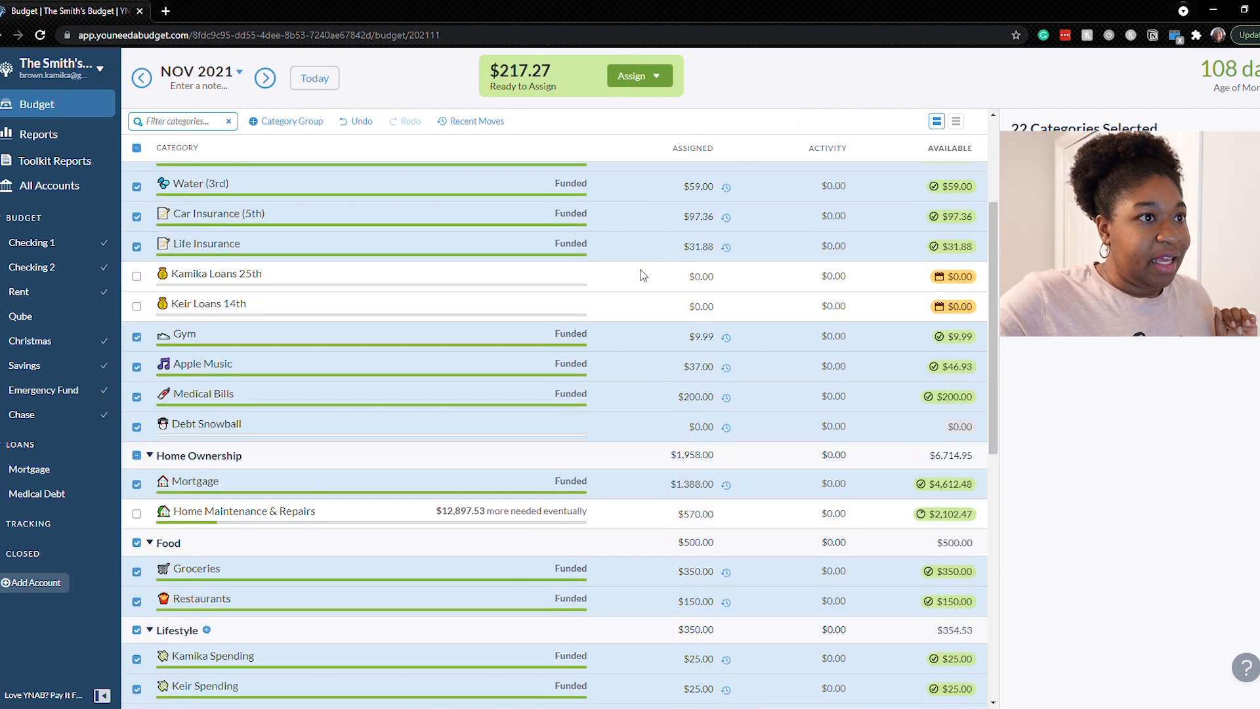
pyautogui.scroll(-3, 527, 265)
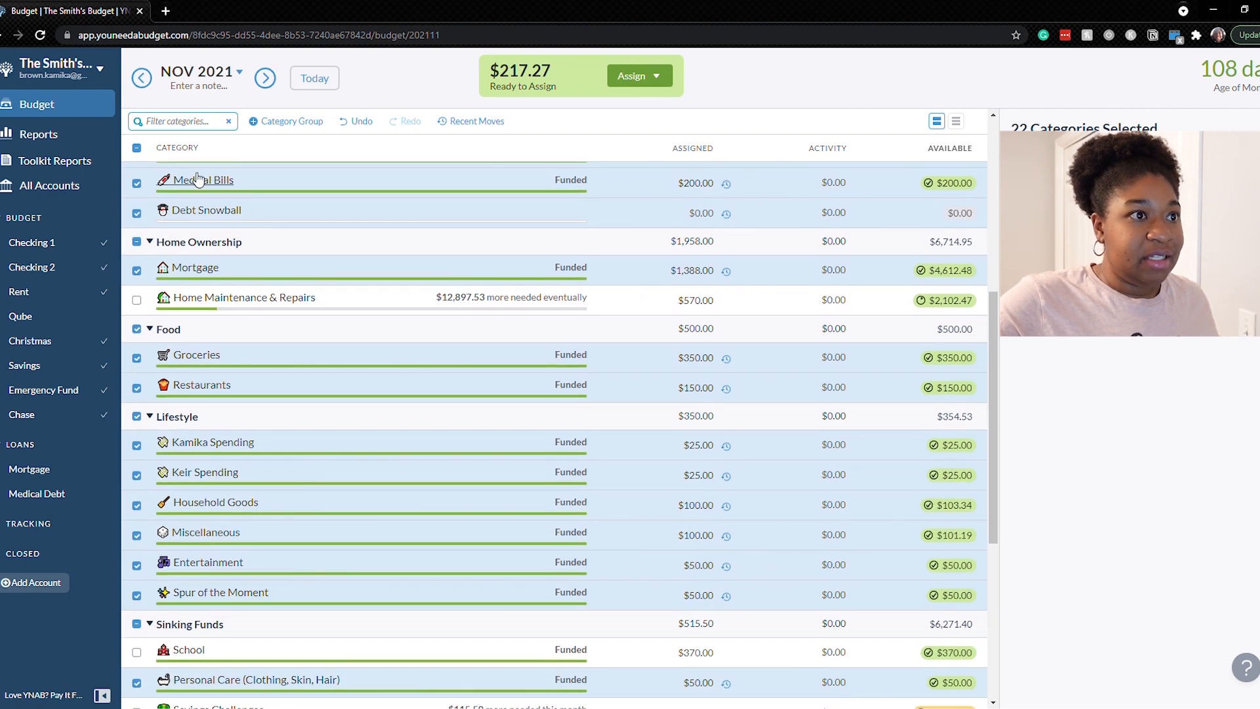
pyautogui.scroll(6, 535, 336)
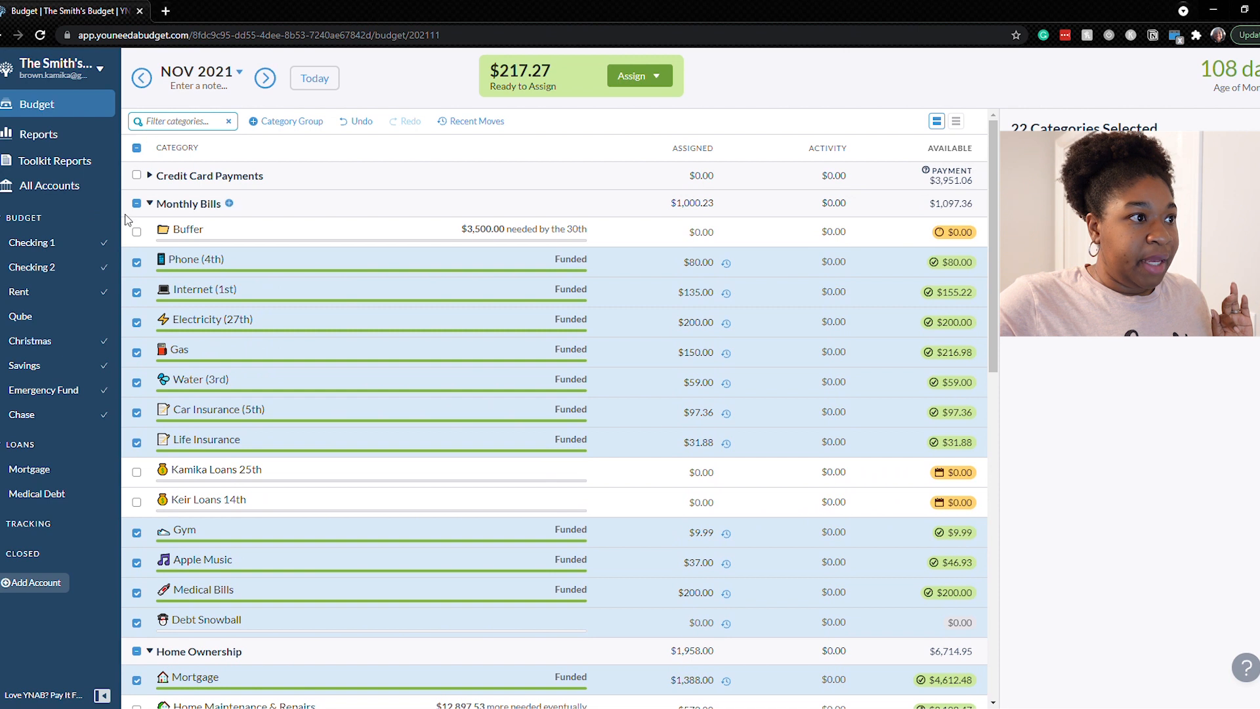
pyautogui.scroll(-1, 126, 211)
pyautogui.scroll(1, 125, 204)
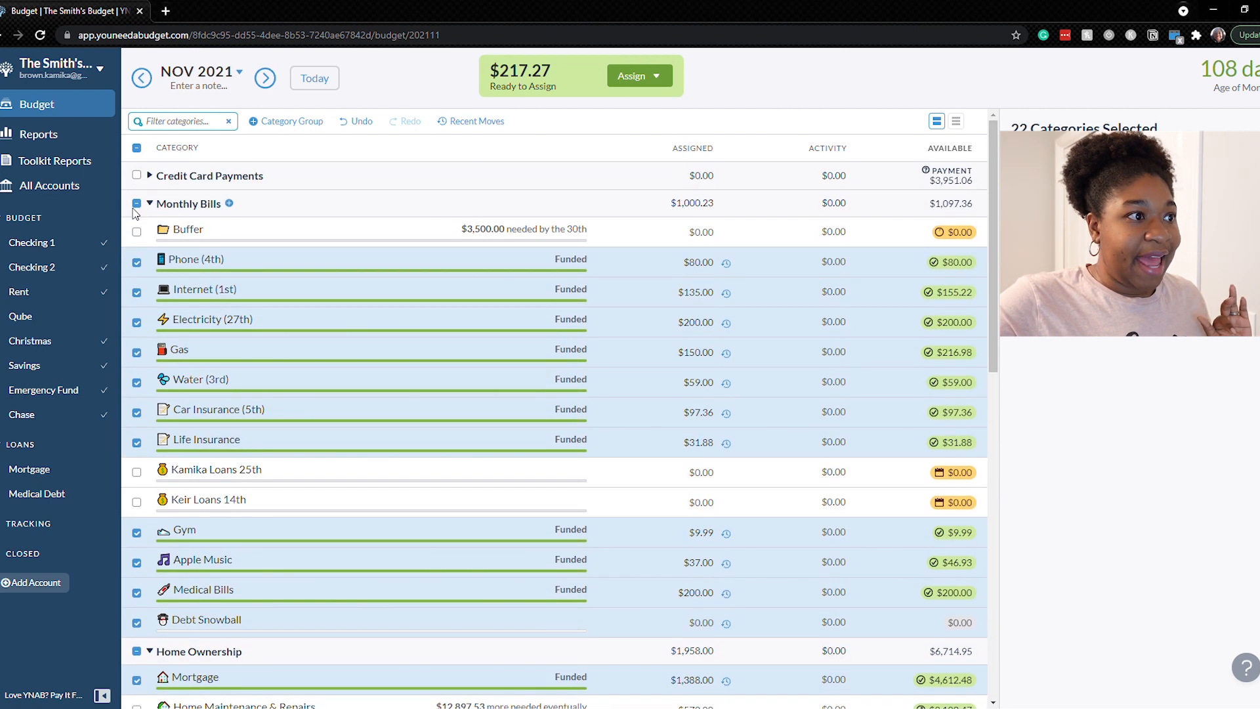
pyautogui.click(136, 203)
pyautogui.scroll(-1, 246, 281)
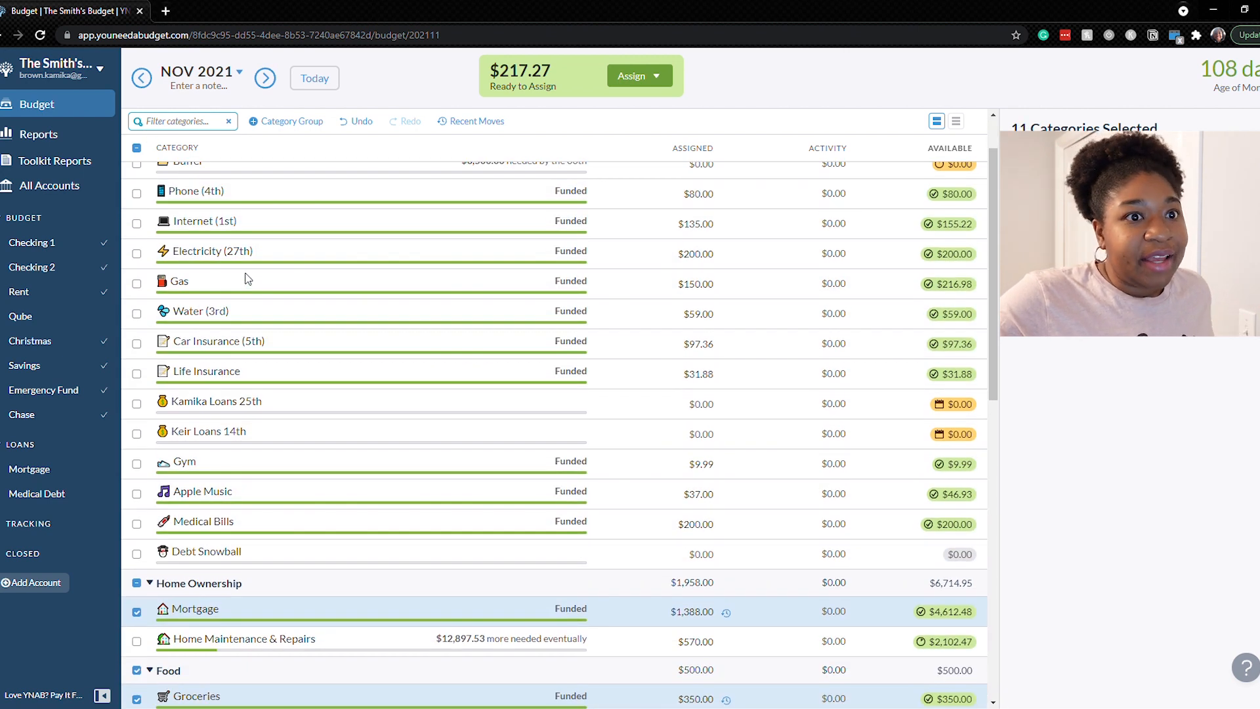
pyautogui.click(306, 197)
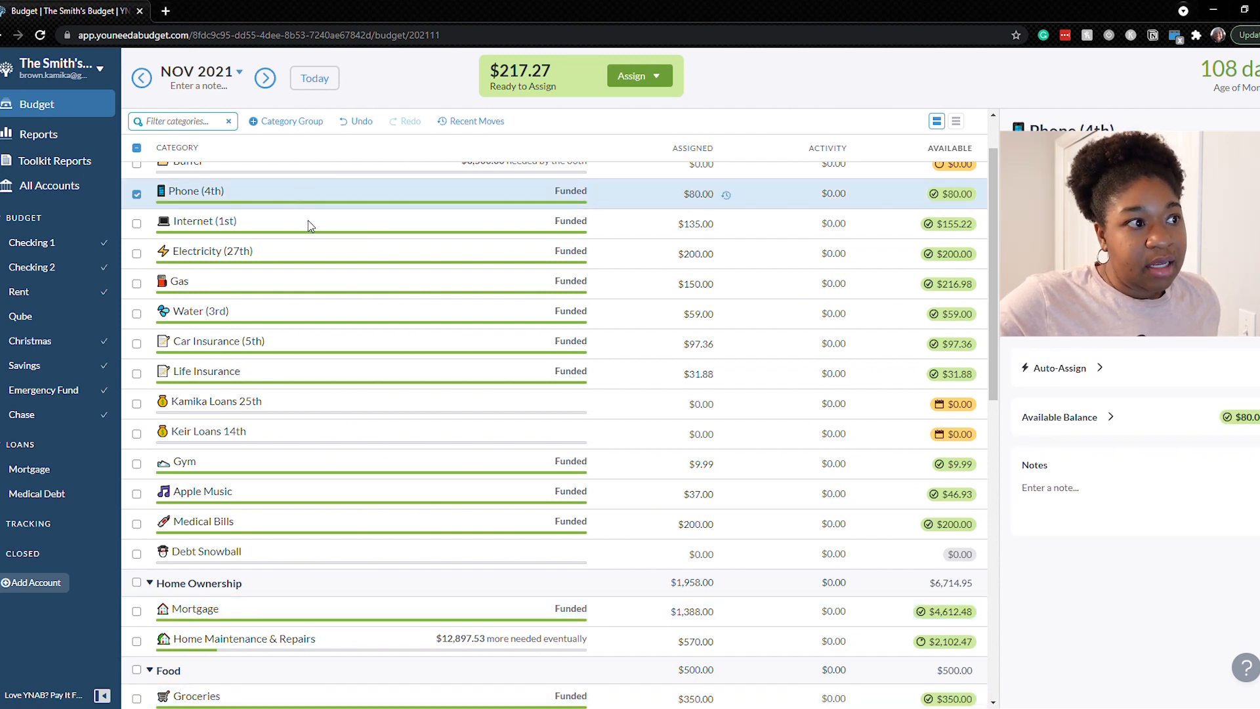
# Step: Reduce the amount assigned to the Internet (1st) category by 20
pyautogui.click(309, 219)
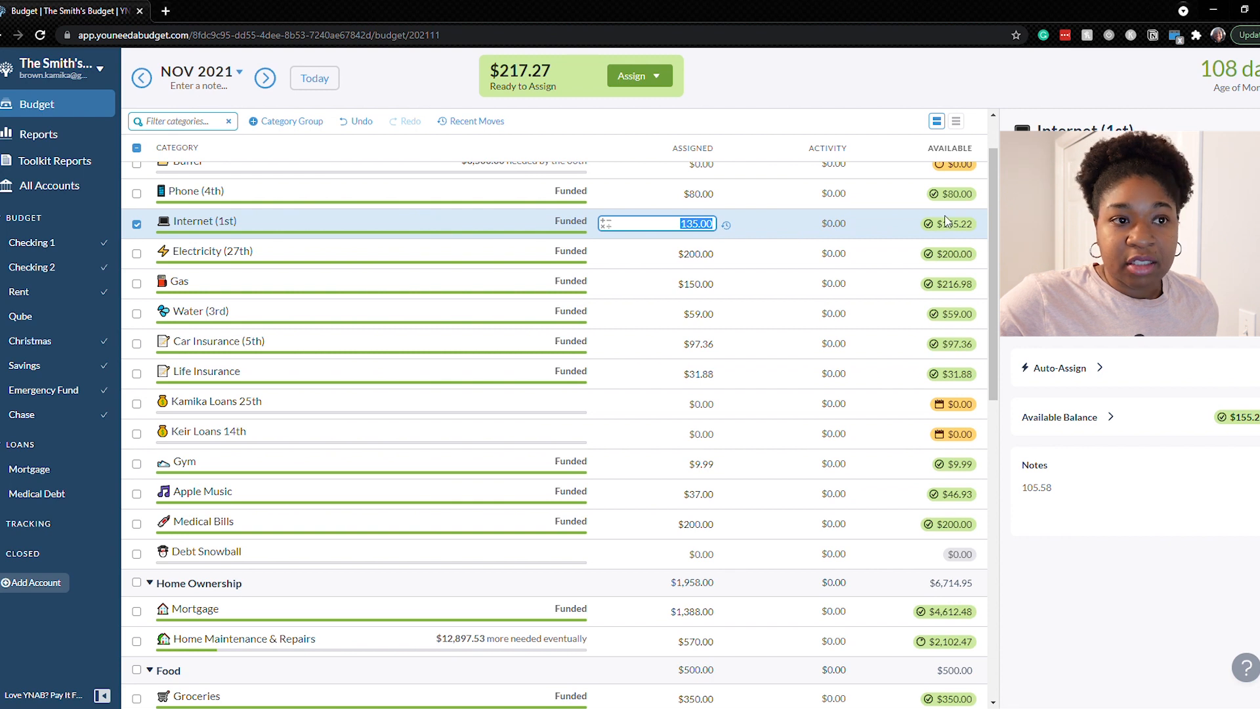
pyautogui.click(711, 224)
pyautogui.write('-20')
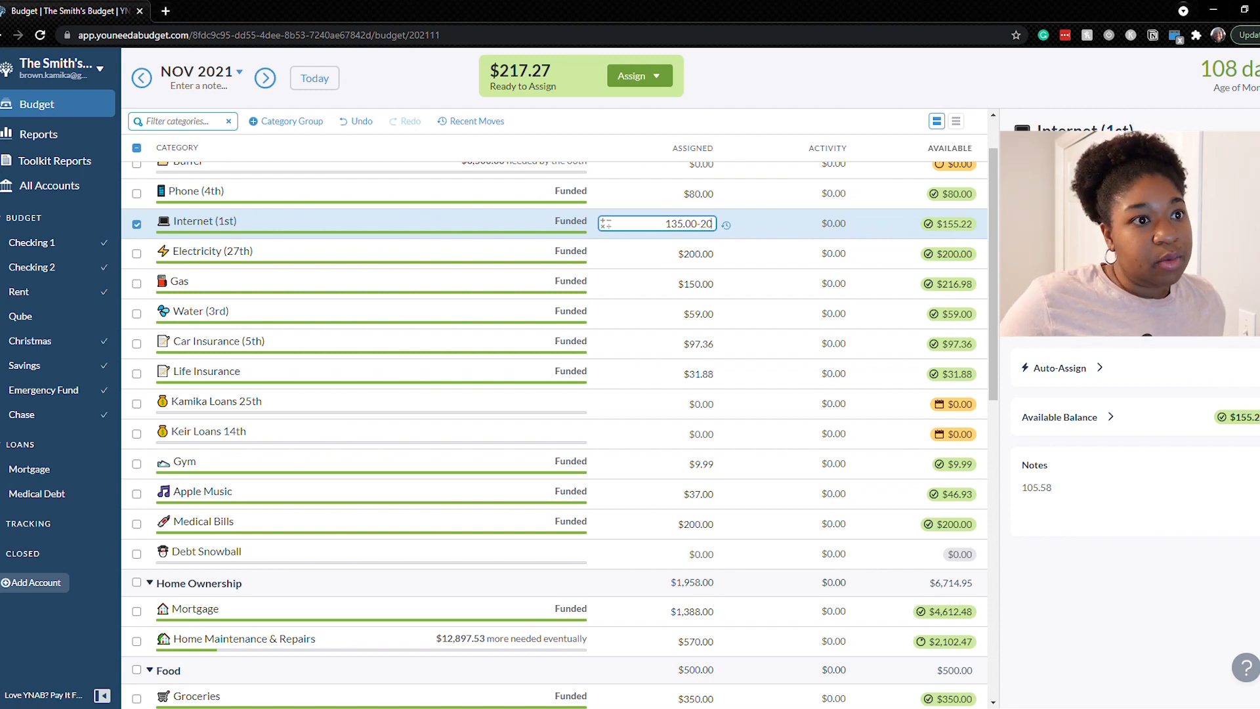
pyautogui.press('Return')
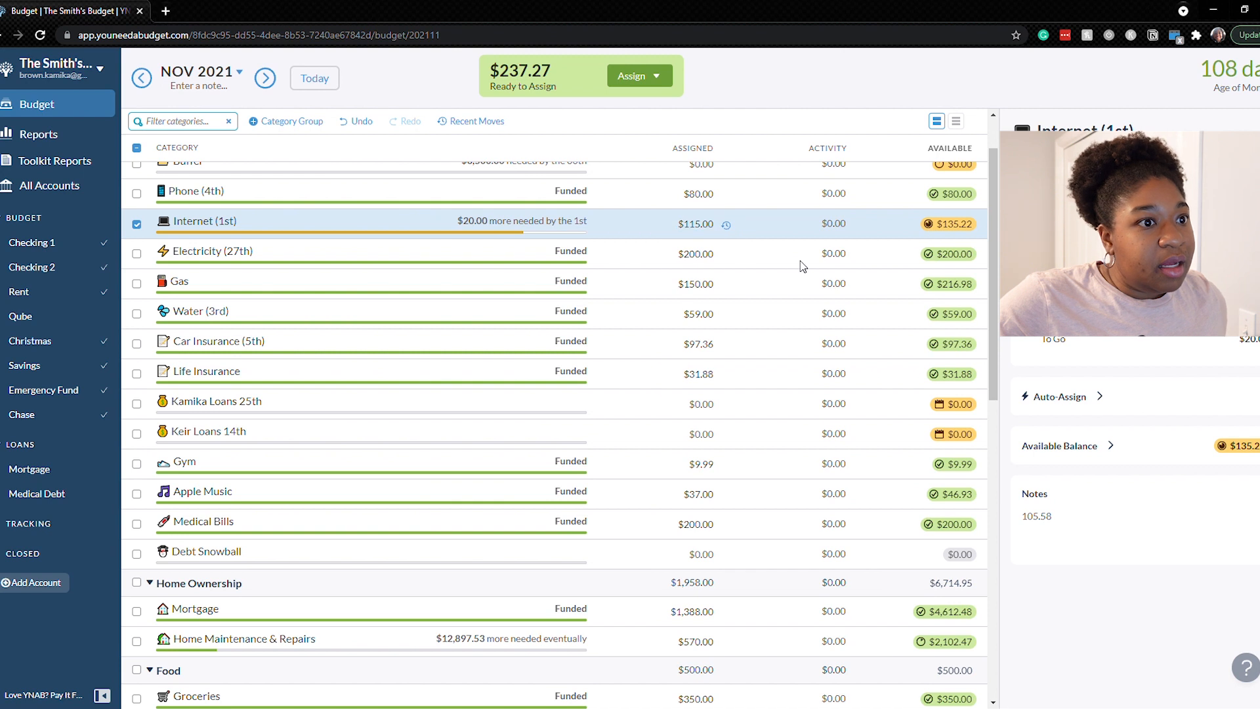
pyautogui.click(691, 281)
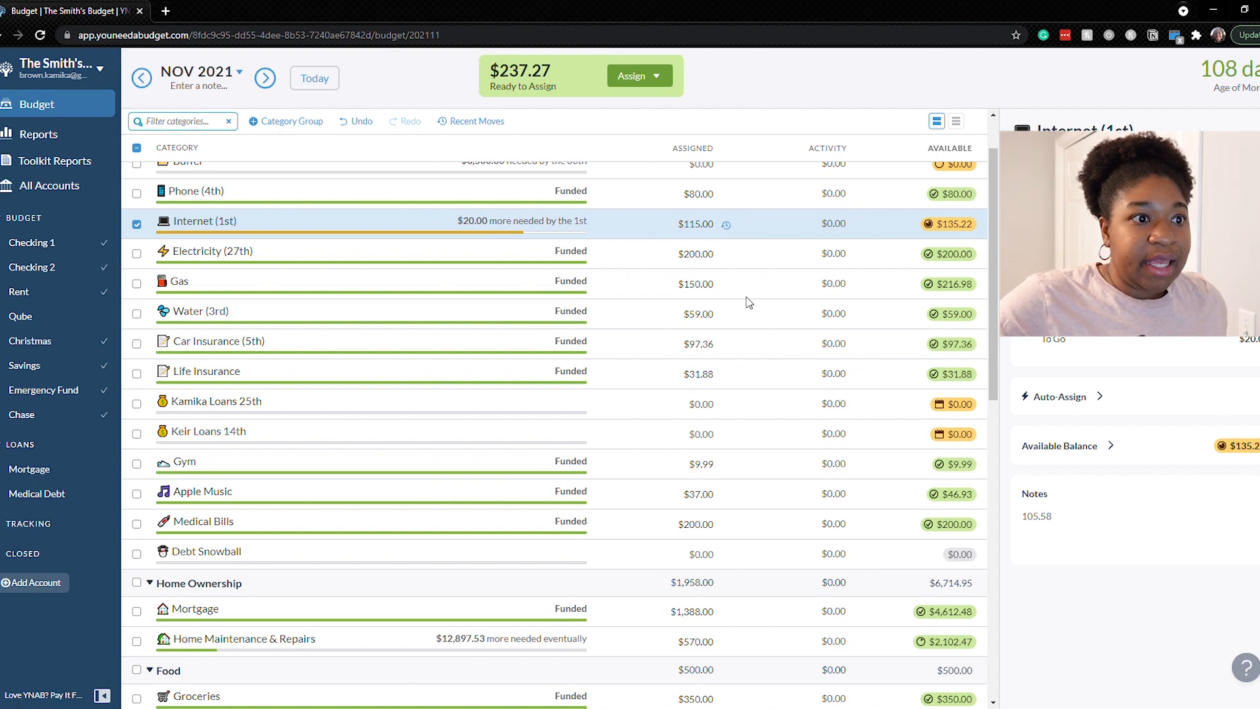
# Step: Move 20 from the Gas category's available balance to Ready to Assign
pyautogui.click(960, 288)
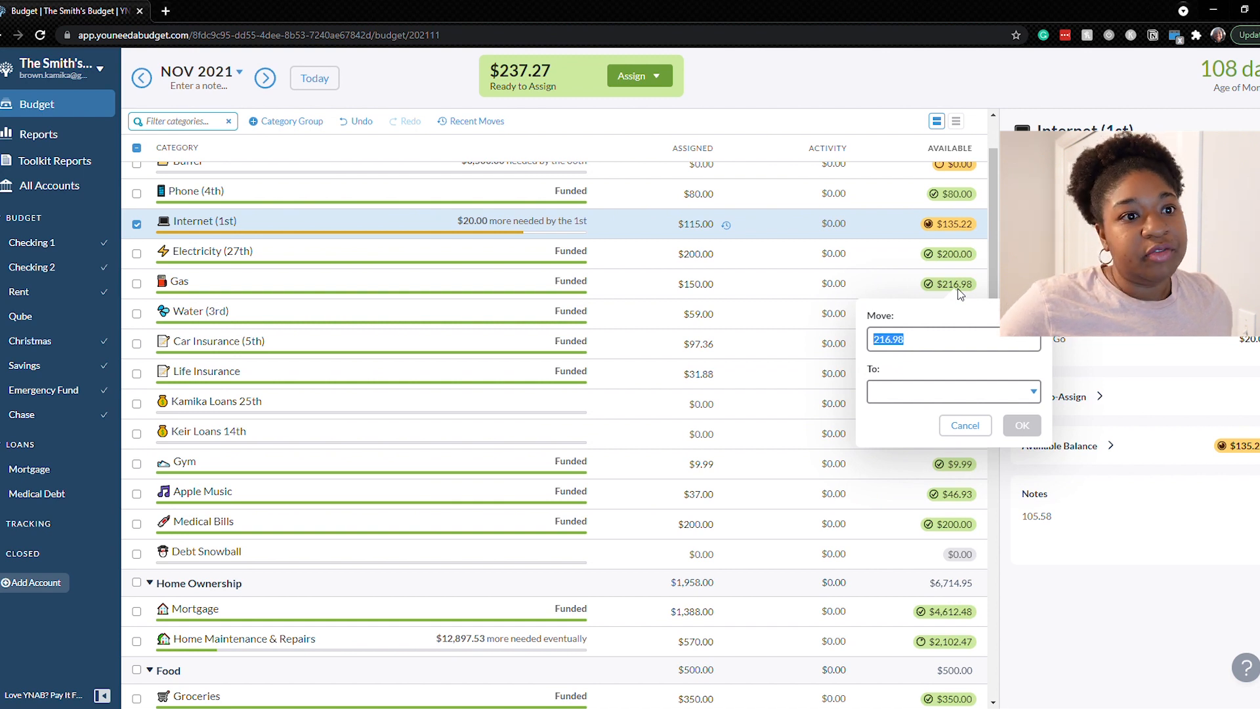
pyautogui.write('20')
pyautogui.click(958, 397)
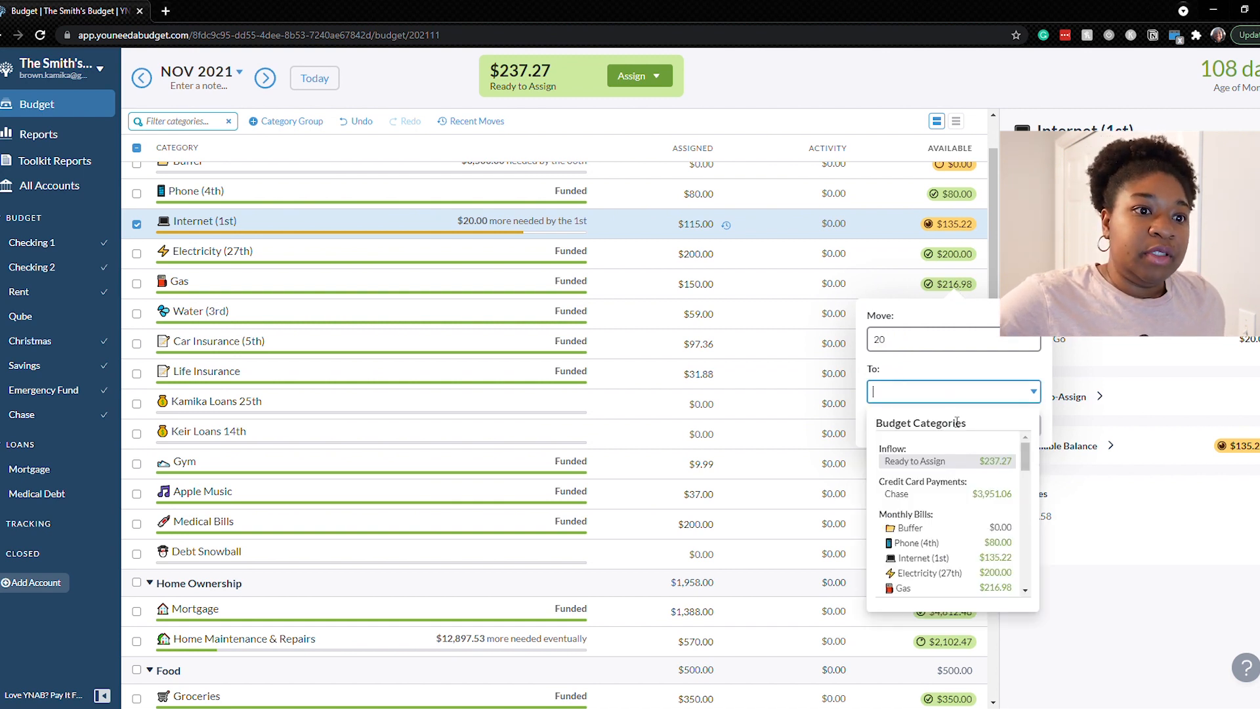
pyautogui.click(988, 463)
pyautogui.click(1021, 425)
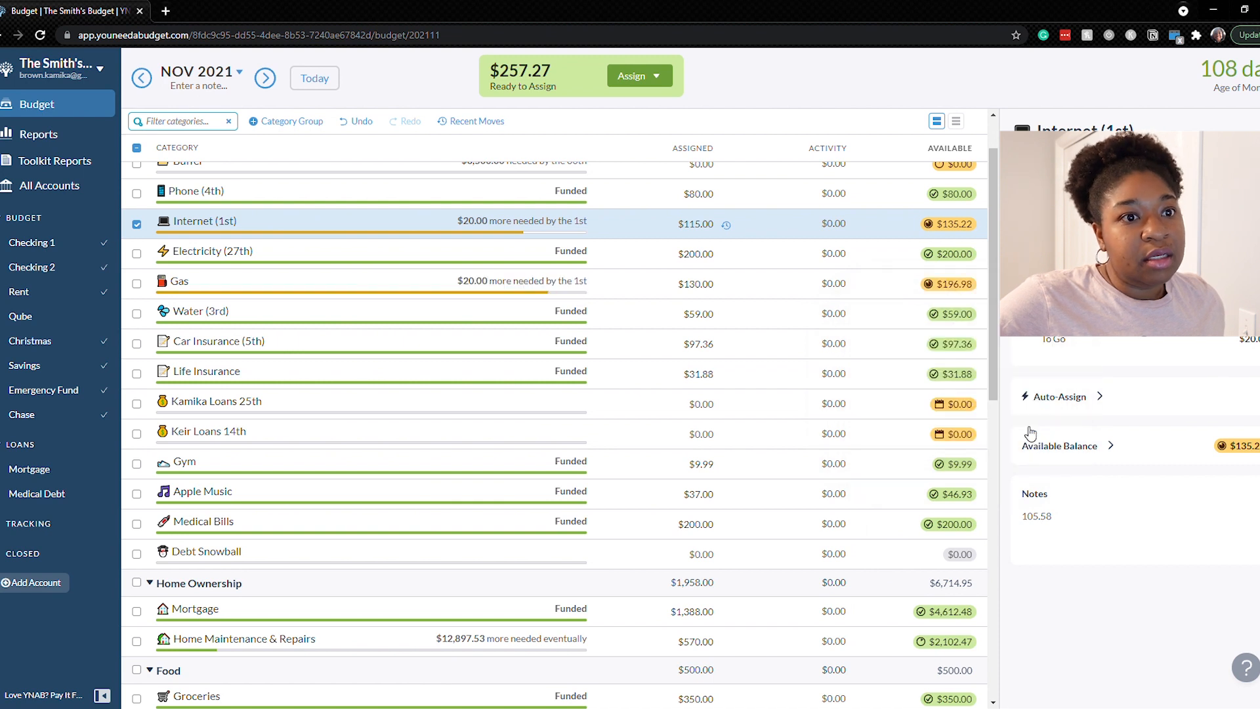
# Step: Move 10 from the Apple Music category's available balance to Ready to Assign
pyautogui.moveTo(992, 256); pyautogui.dragTo(992, 279)
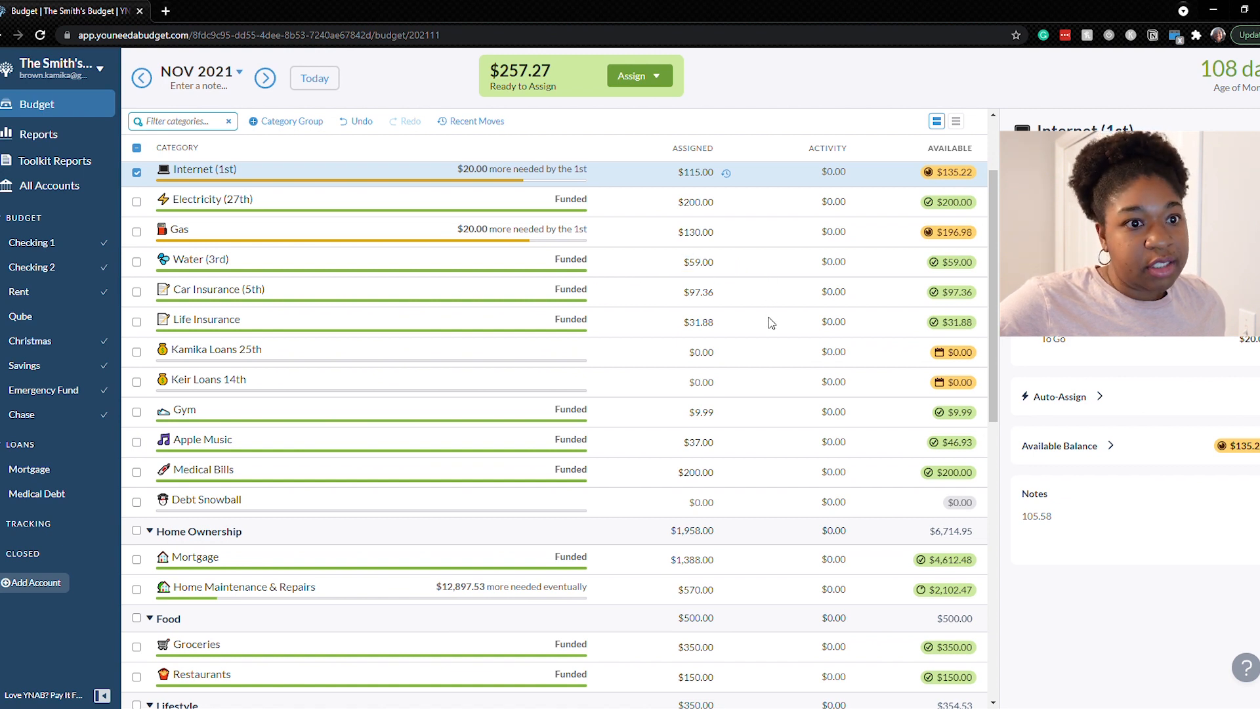
pyautogui.scroll(-2, 769, 317)
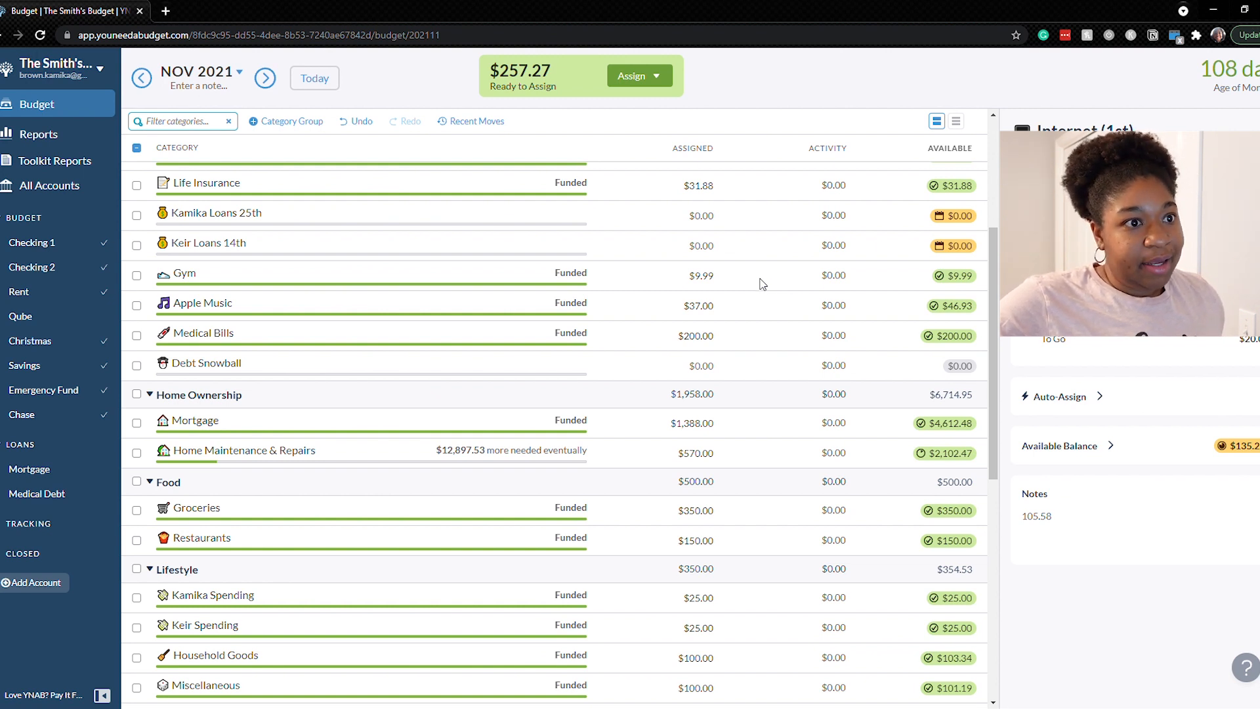
pyautogui.hotkey('ctrl', 'z')
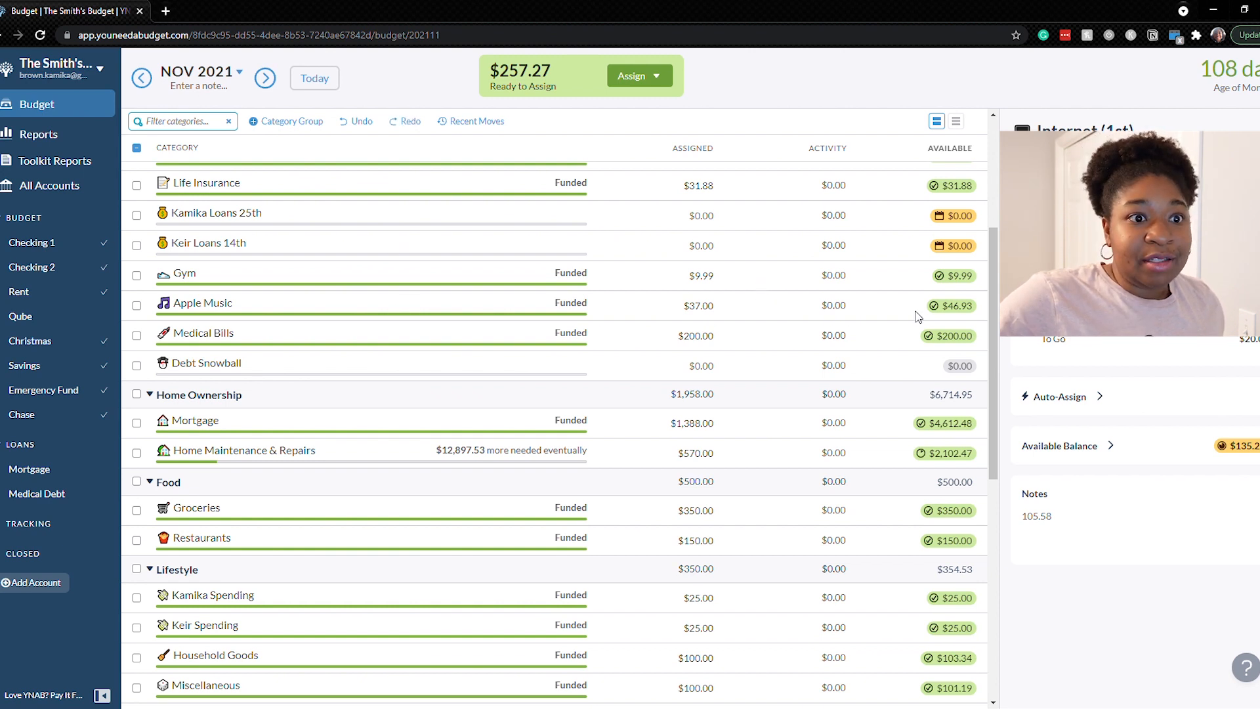
pyautogui.click(954, 308)
pyautogui.press('Right')
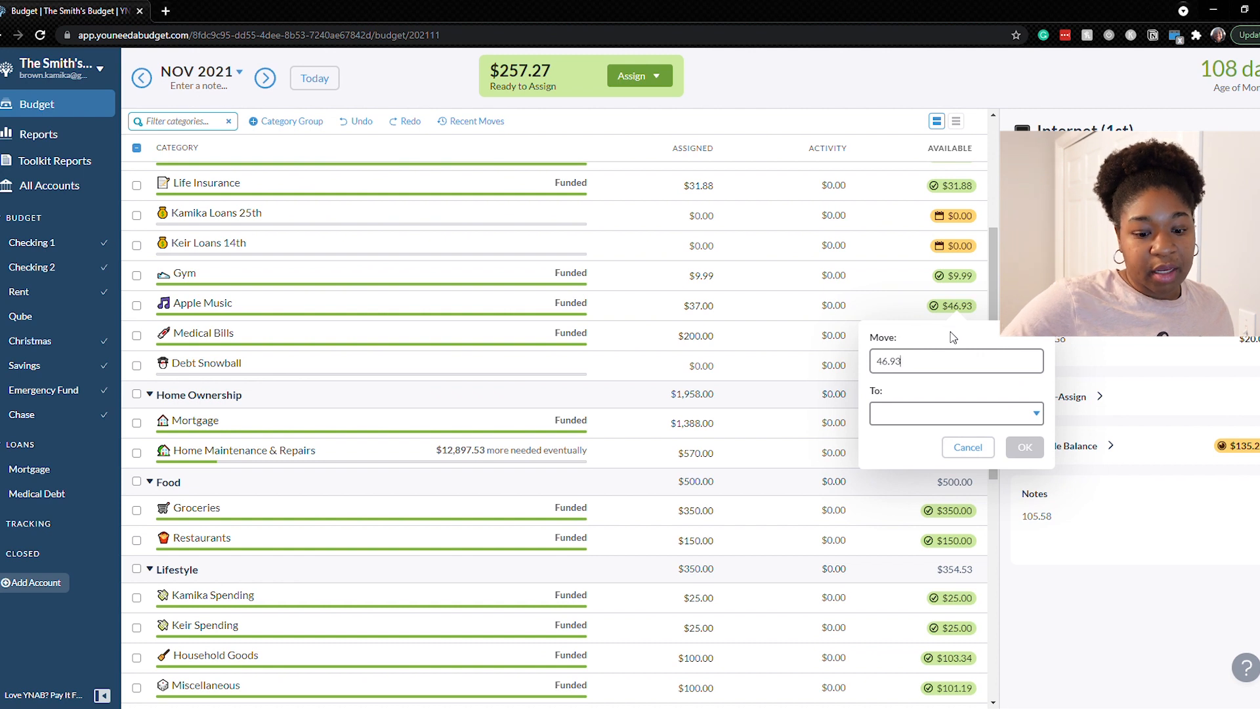
pyautogui.press('BackSpace')
pyautogui.press('BackSpace')
pyautogui.press('BackSpace')
pyautogui.write('10')
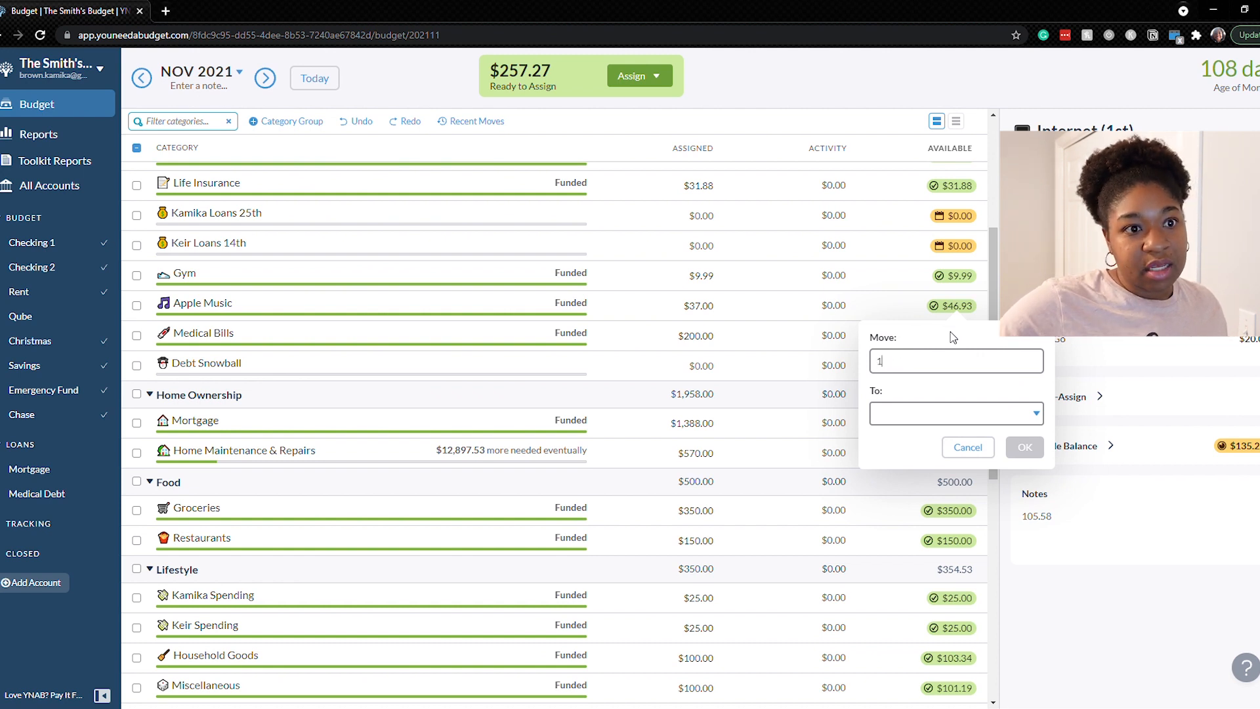
pyautogui.click(981, 413)
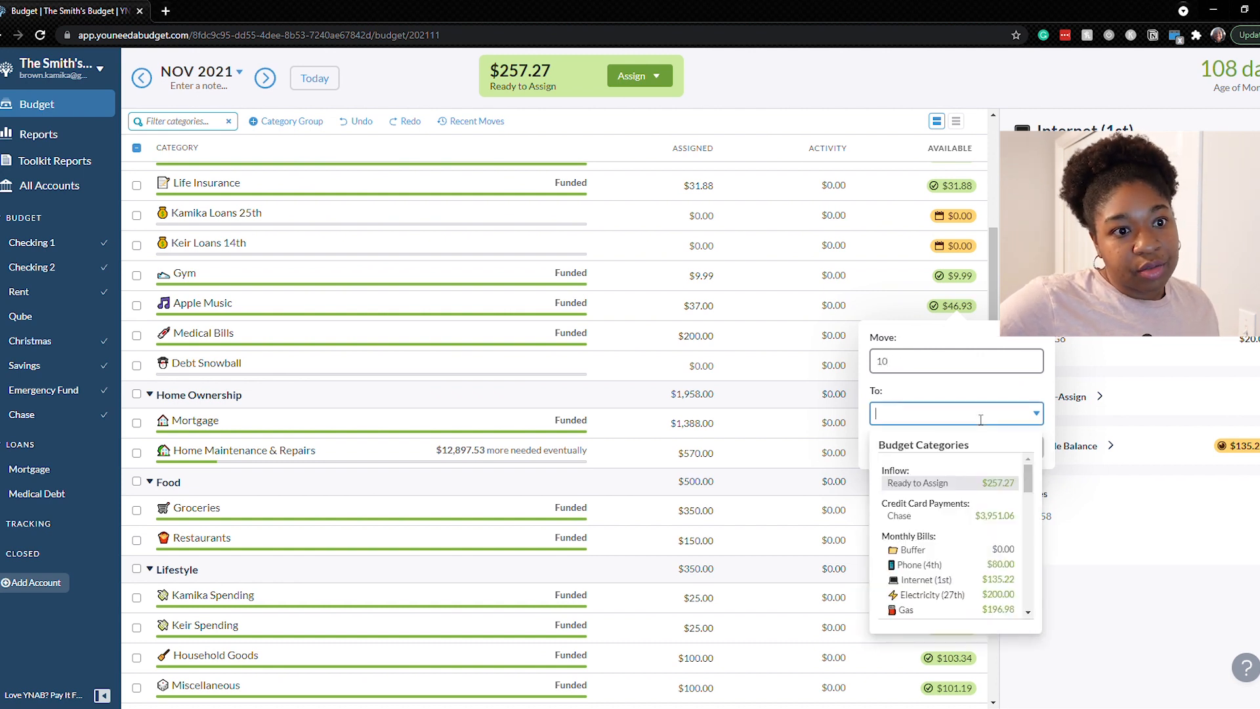
pyautogui.click(964, 484)
pyautogui.click(1026, 446)
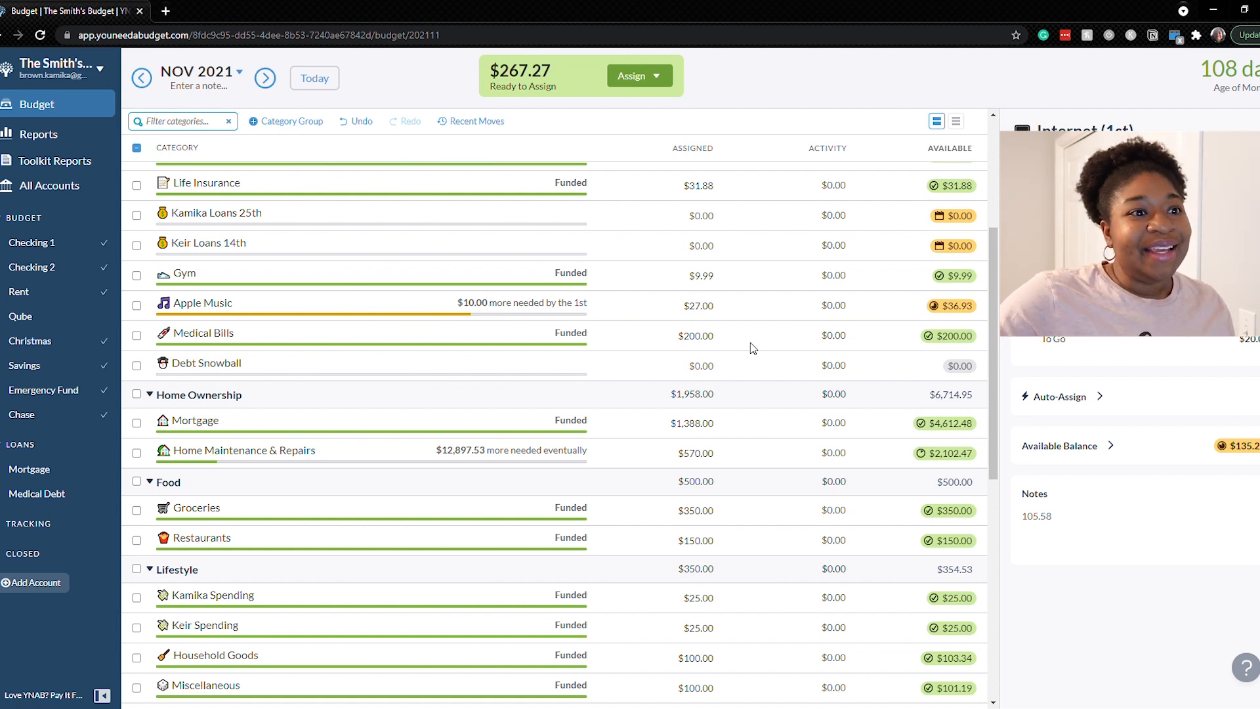
# Step: Review the assigned and available amounts from Home Ownership through Food, Lifestyle and Sinking Funds down to the collapsed groups
pyautogui.scroll(-1, 689, 336)
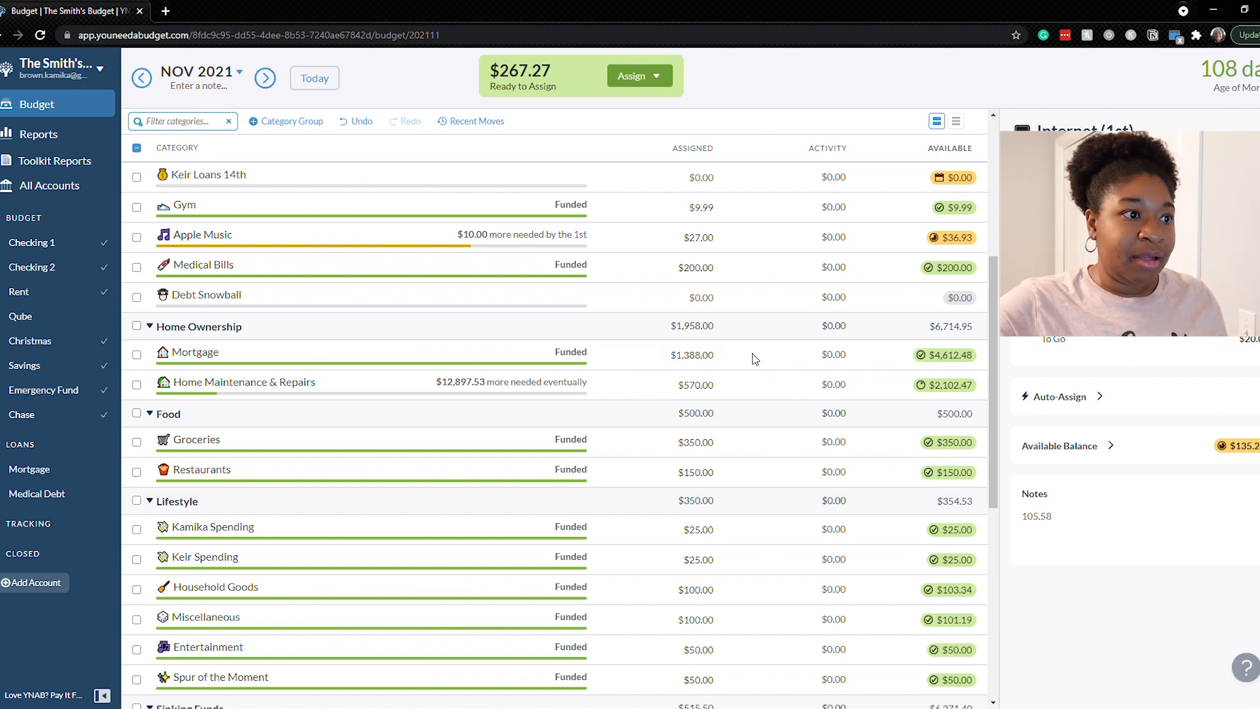
pyautogui.scroll(-1, 752, 353)
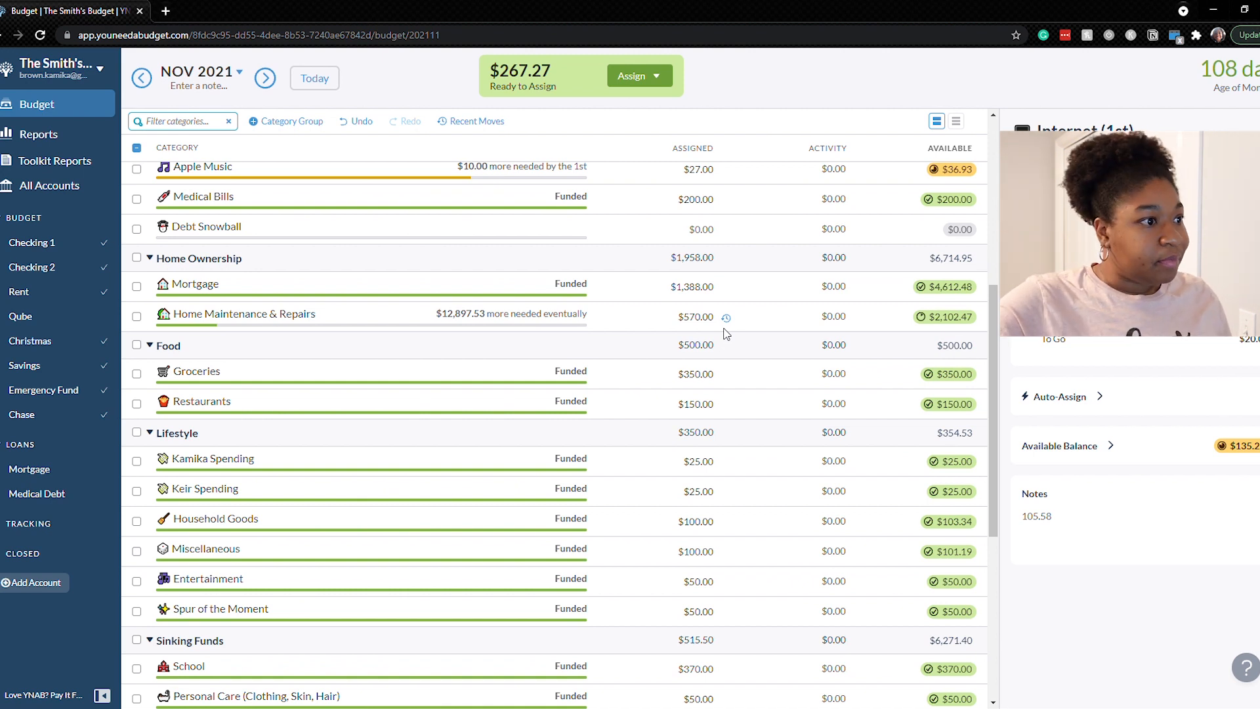
pyautogui.scroll(-2, 726, 333)
pyautogui.click(695, 237)
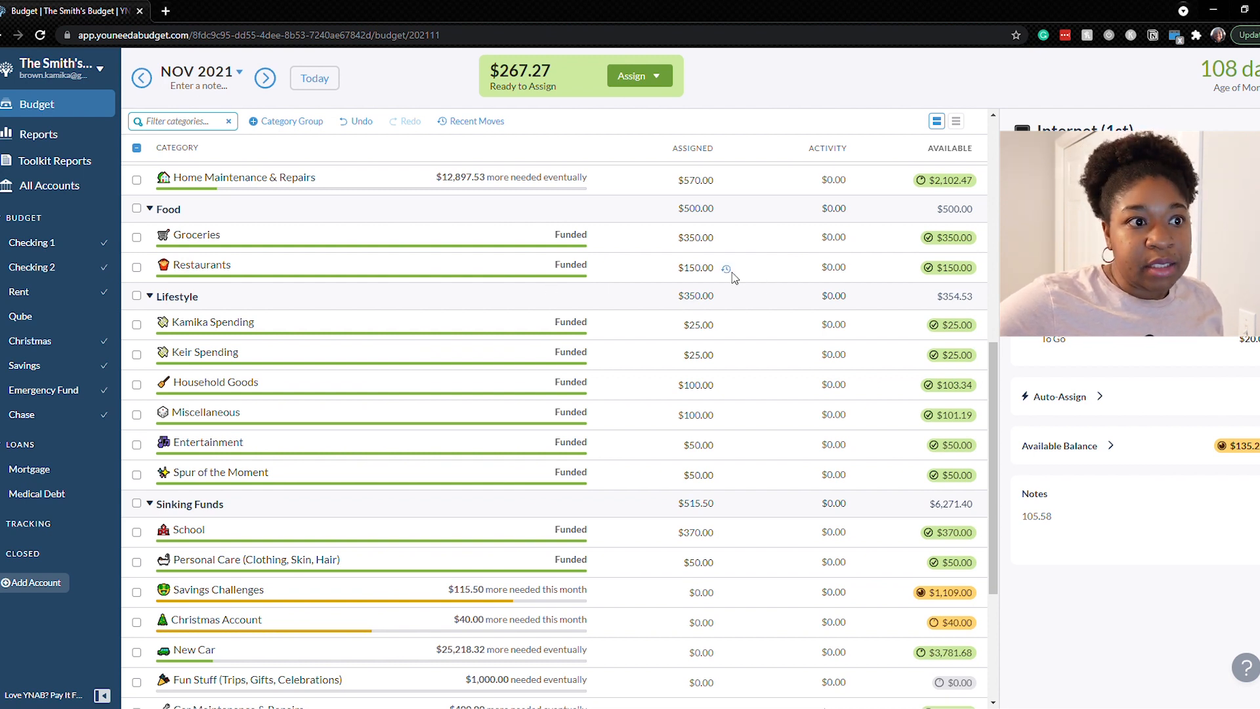
pyautogui.scroll(-1, 775, 275)
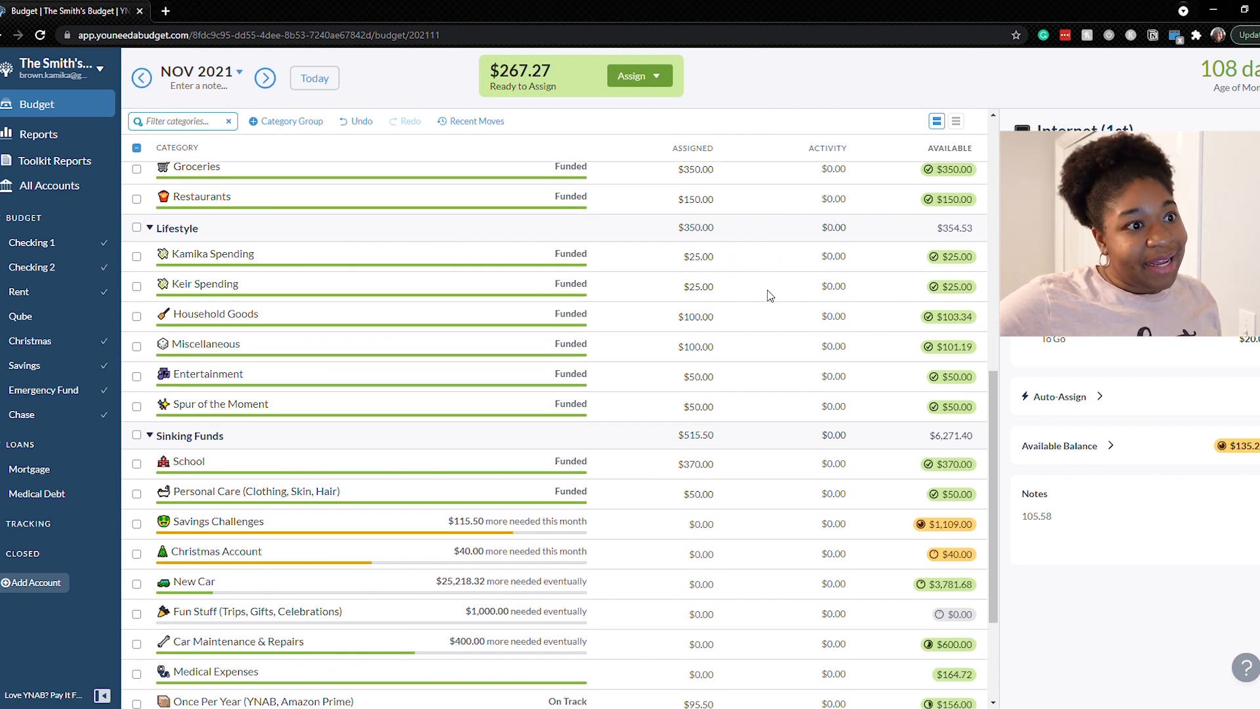
pyautogui.scroll(-1, 770, 311)
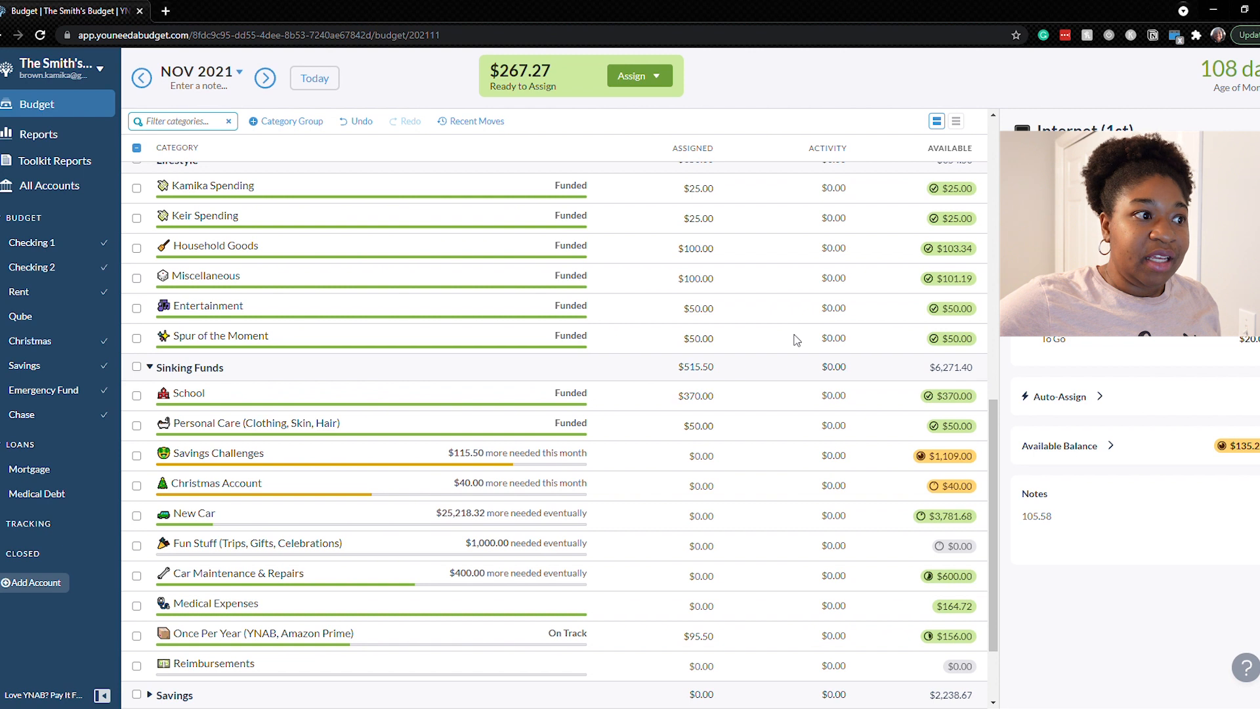
pyautogui.scroll(-1, 759, 355)
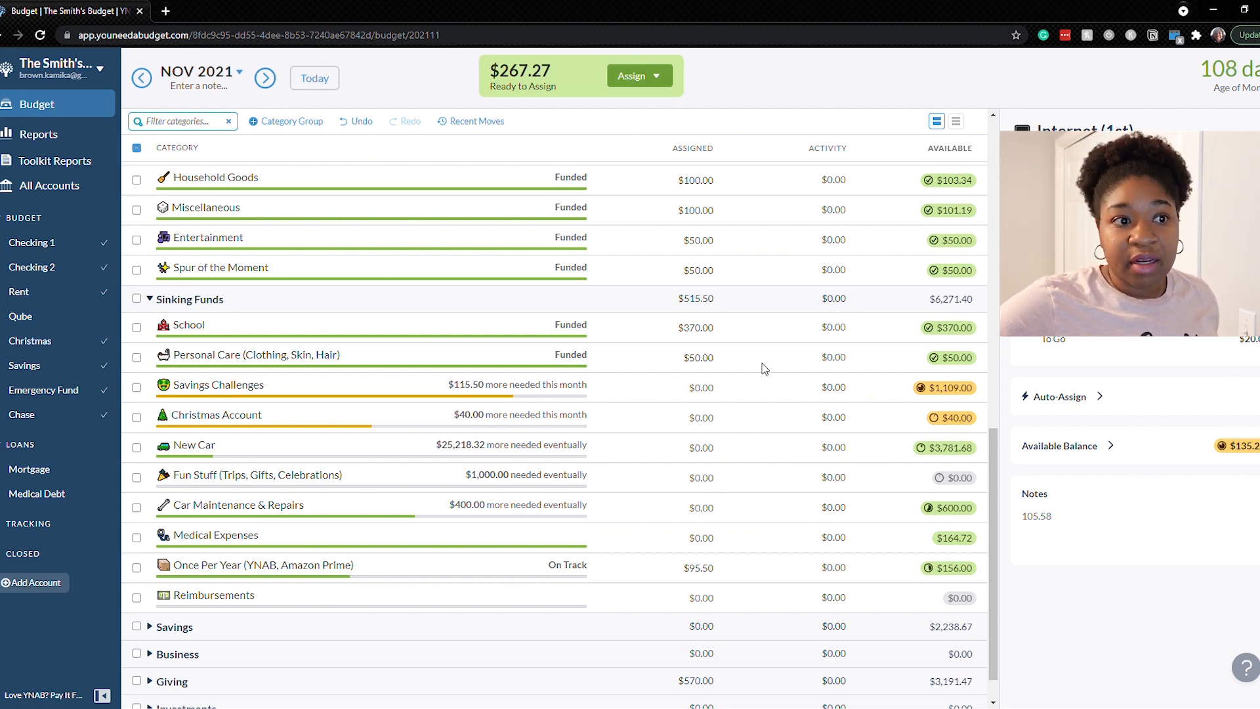
pyautogui.scroll(-2, 765, 369)
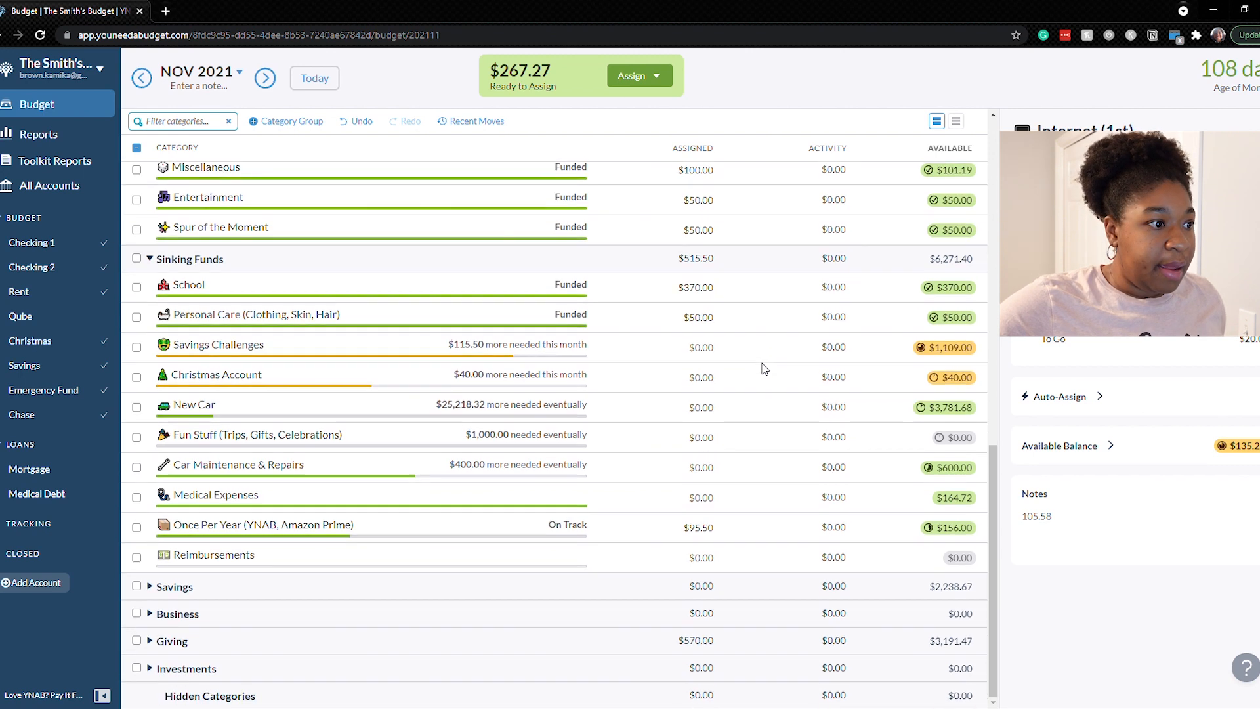
pyautogui.click(666, 526)
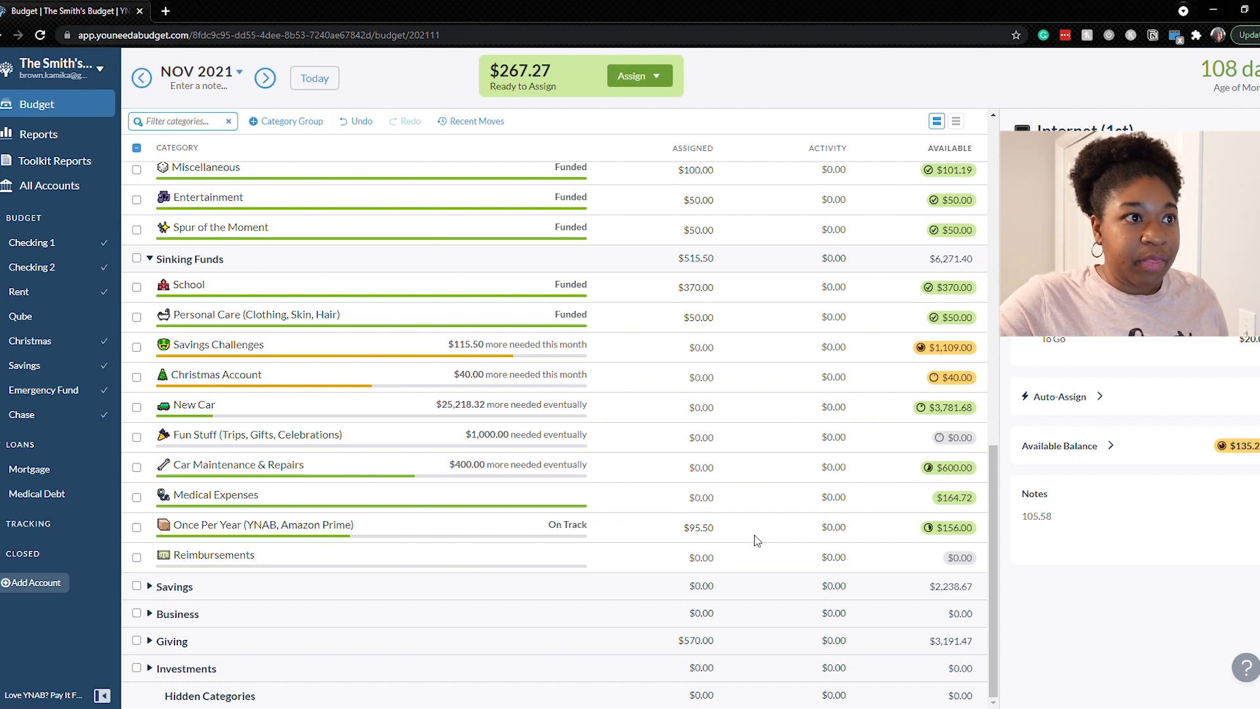
# Step: Assign 166 to the Savings Challenges category under Sinking Funds
pyautogui.scroll(1, 756, 540)
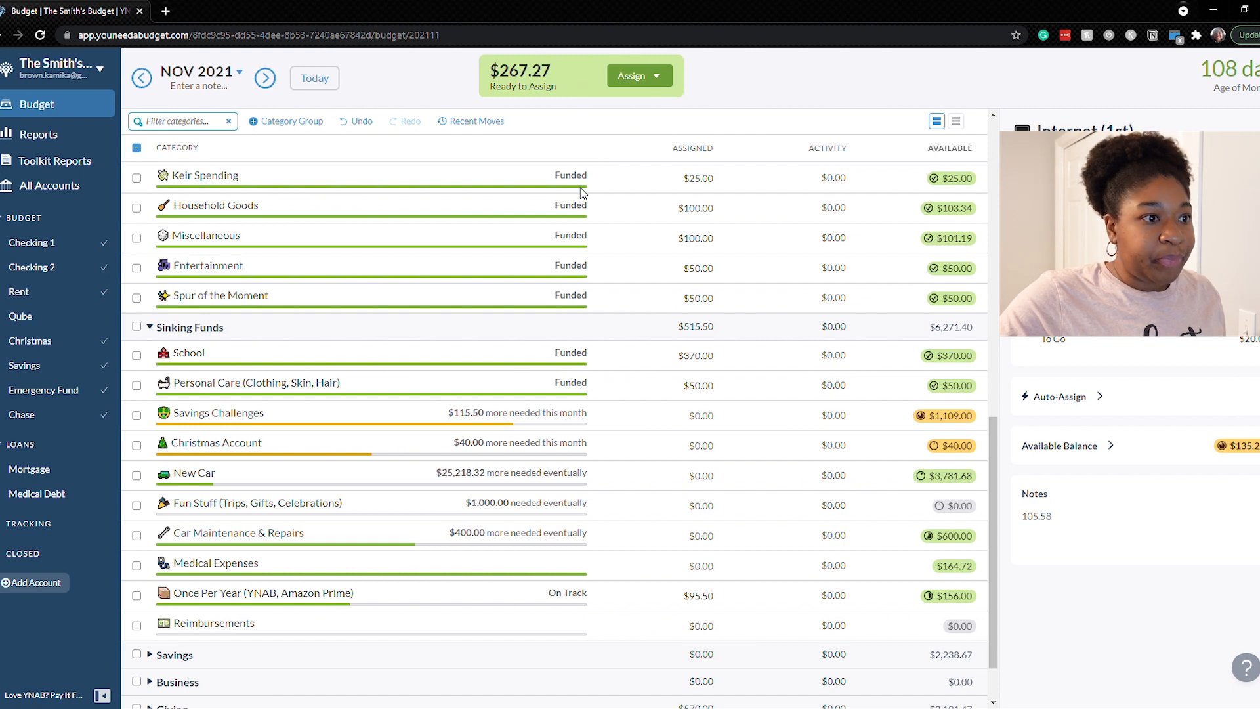
pyautogui.click(415, 421)
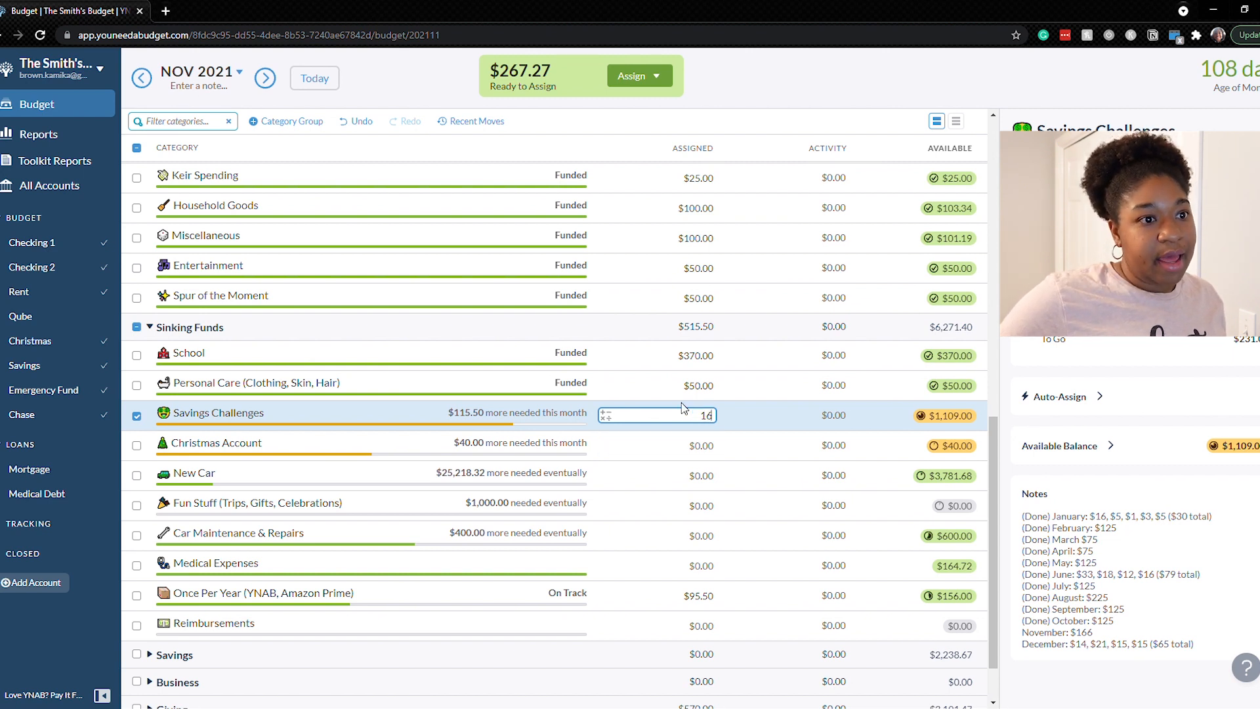
pyautogui.write('6')
pyautogui.press('Return')
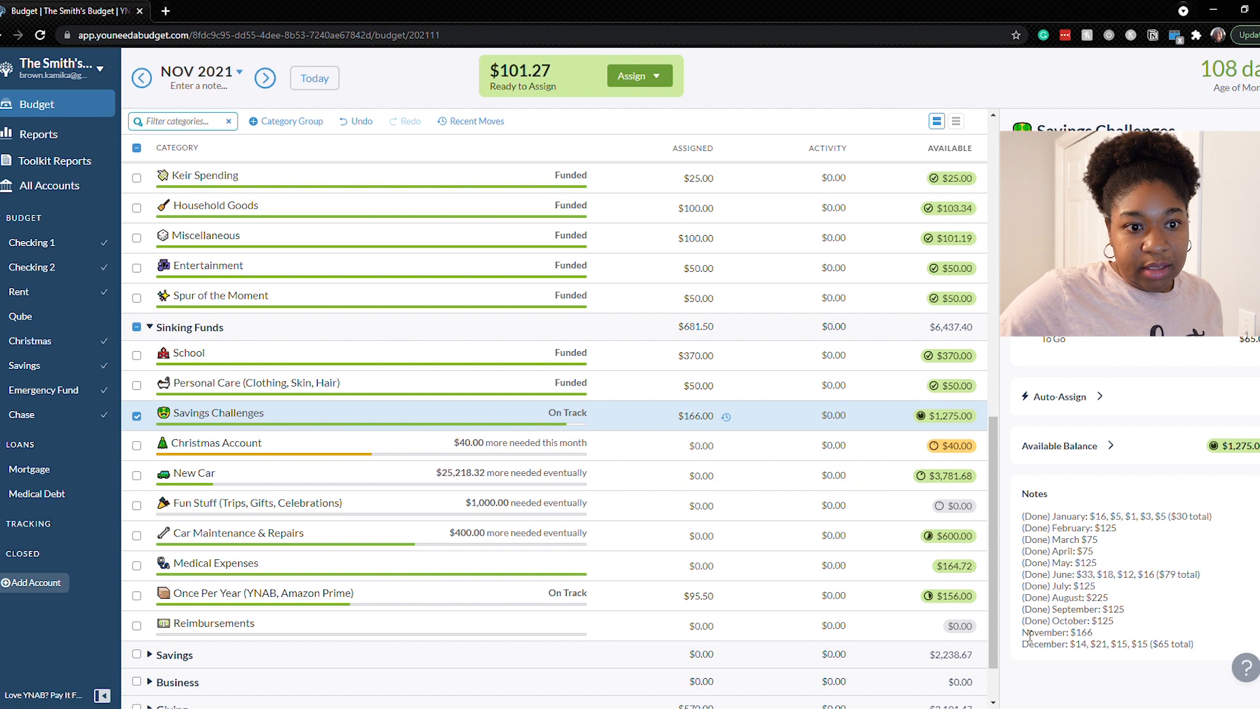
# Step: Mark the November entry in the Savings Challenges notes with the prefix "(Done)"
pyautogui.click(1029, 635)
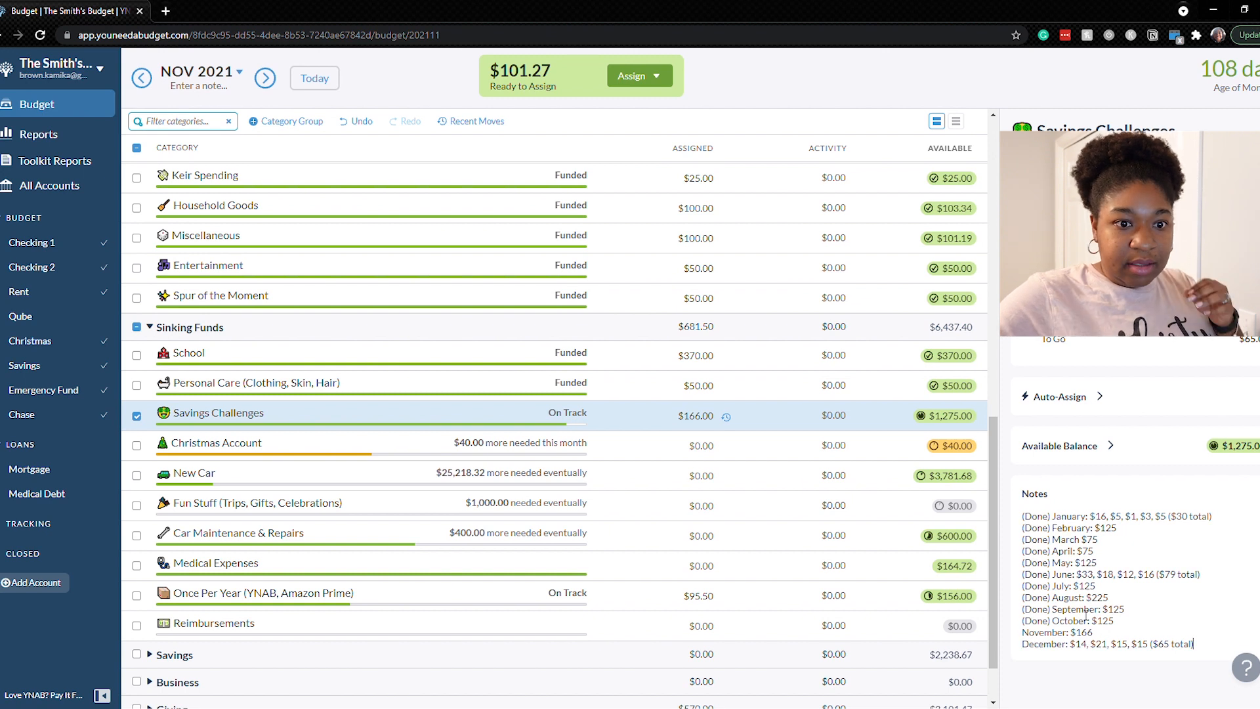
pyautogui.click(1023, 633)
pyautogui.write('(Done) May:')
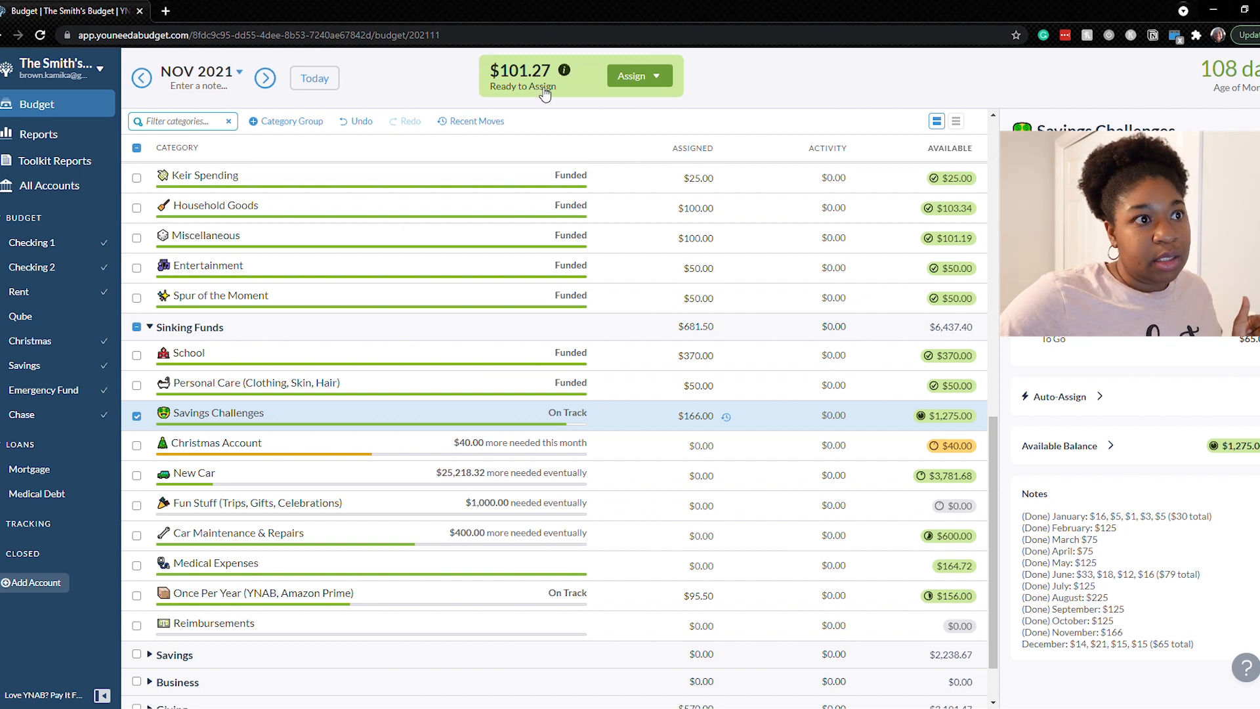
# Step: Assign 101.27 to the Fun Stuff (Trips, Gifts, Celebrations) category under Sinking Funds
pyautogui.click(663, 507)
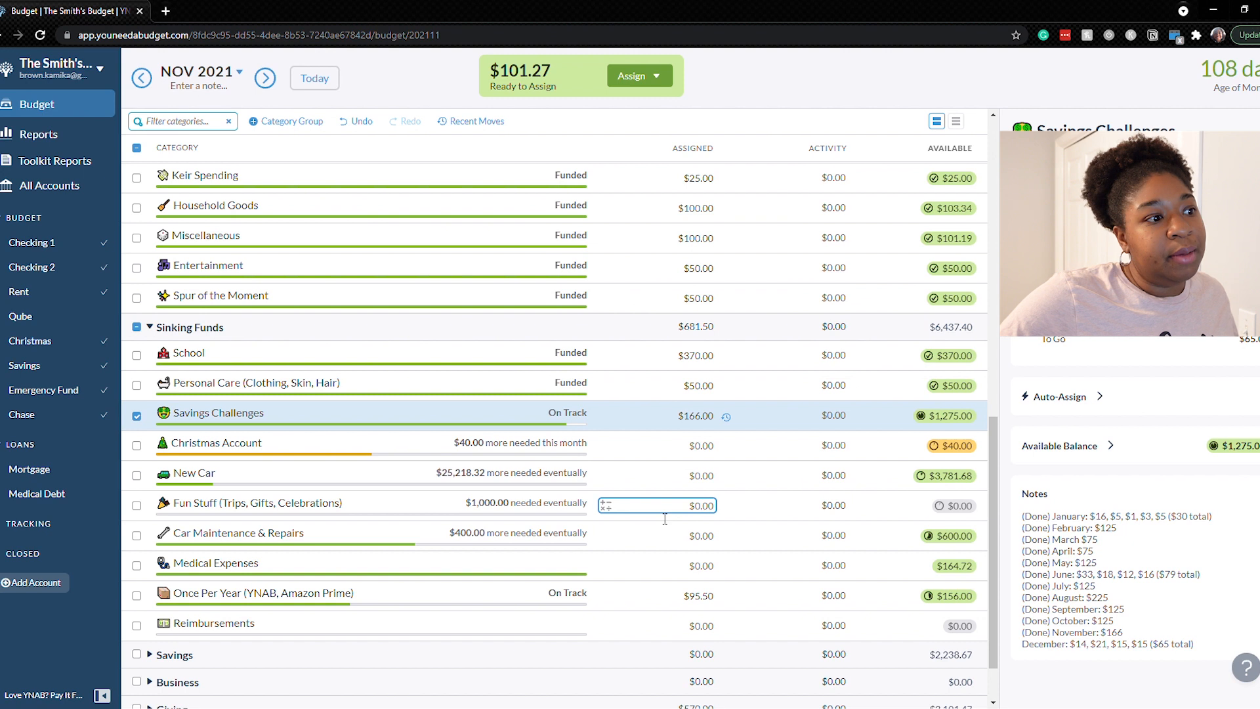
pyautogui.click(670, 509)
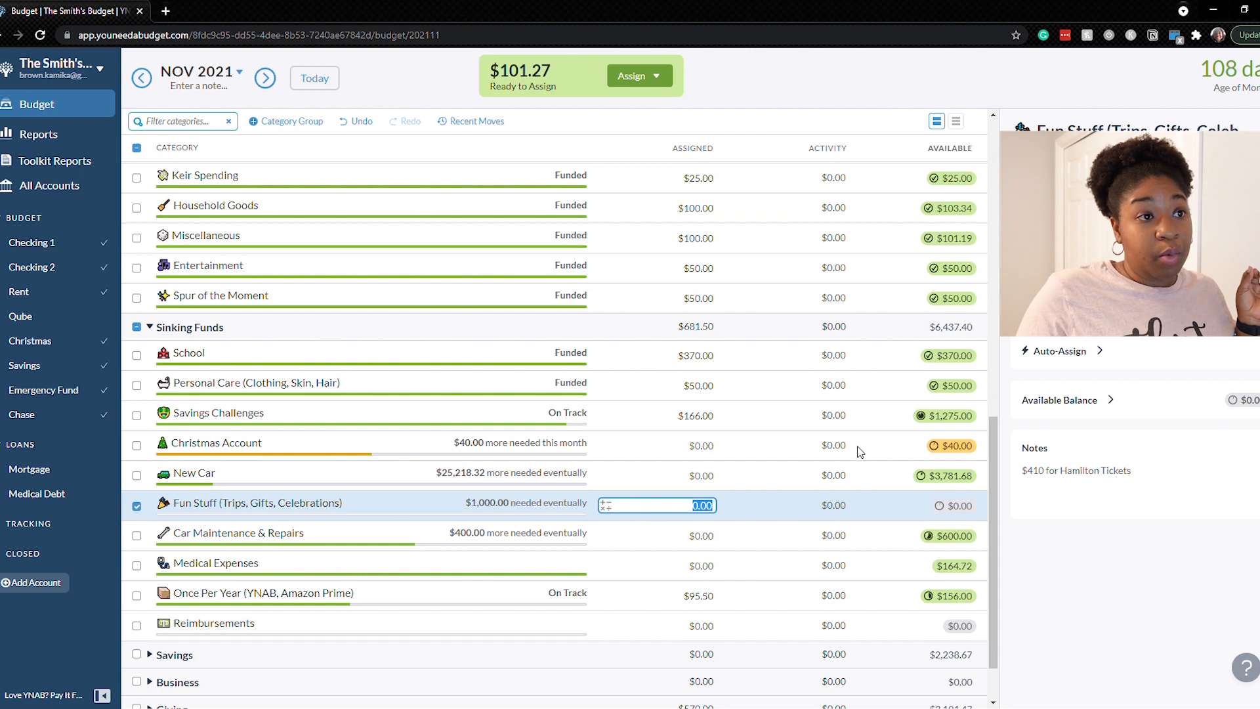
pyautogui.write('101.27')
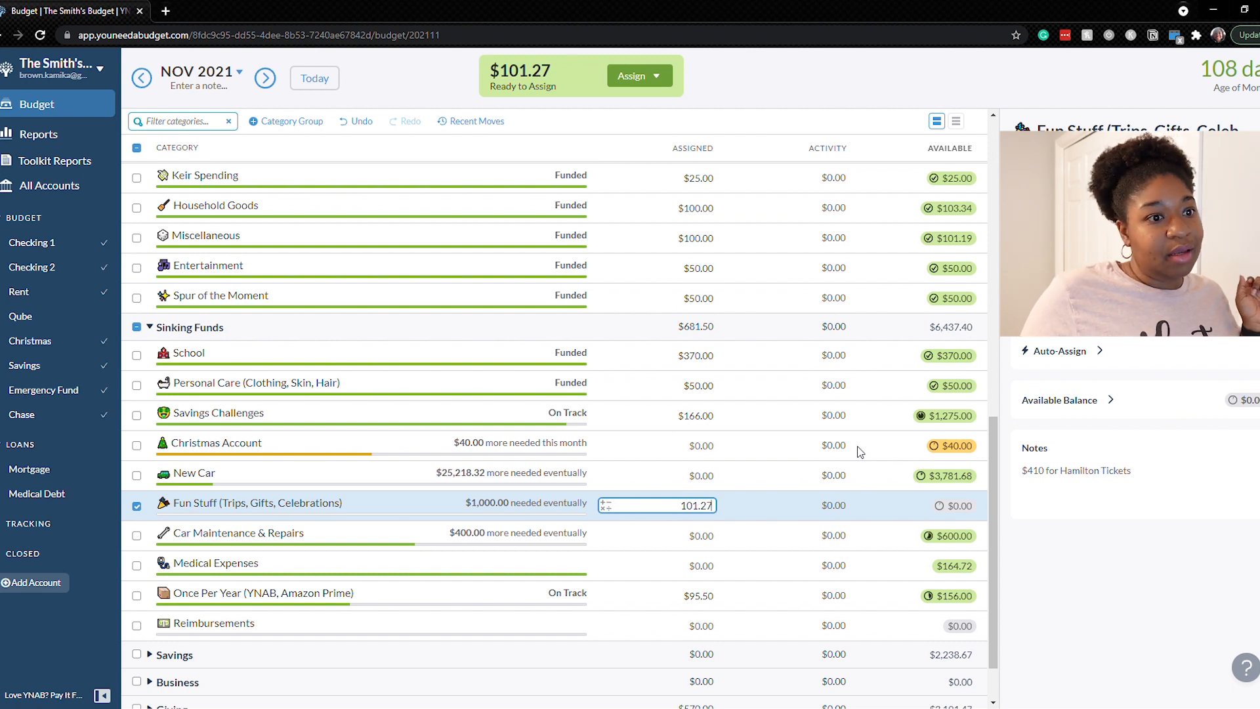
pyautogui.press('Return')
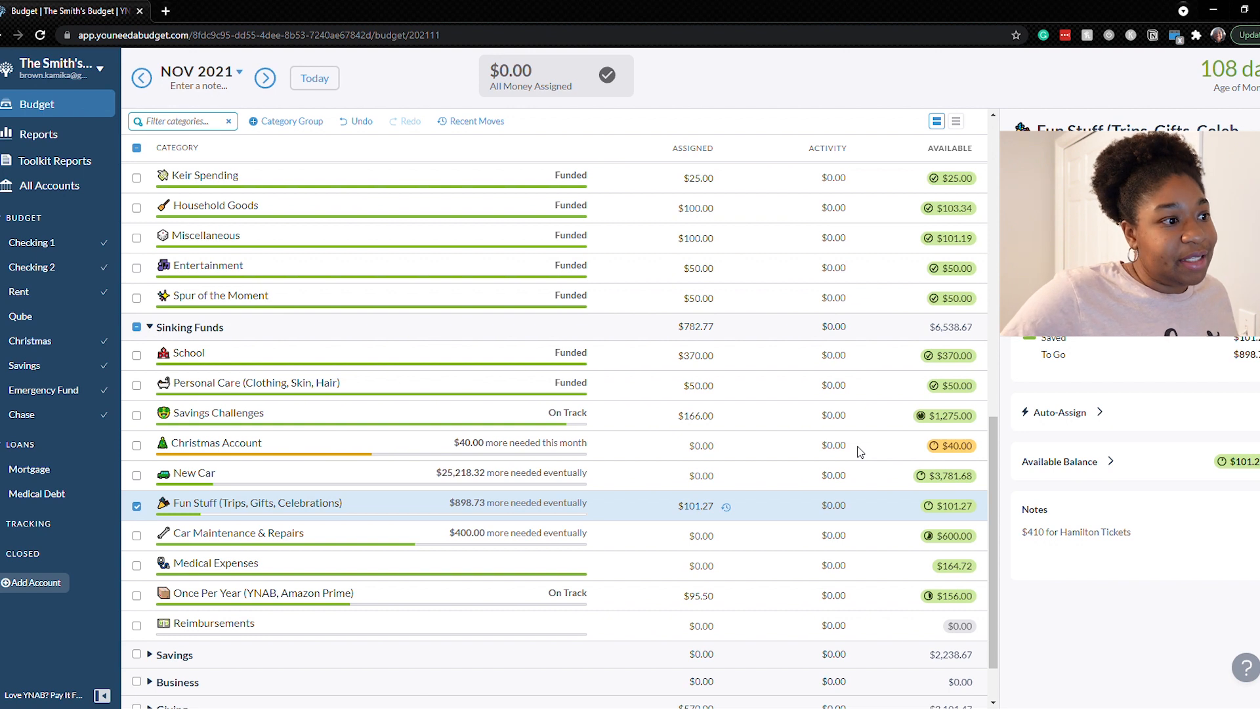
# Step: Clear the Fun Stuff category selection and review the budget from the Monthly Bills group down
pyautogui.click(136, 507)
pyautogui.scroll(-1, 405, 577)
pyautogui.scroll(15, 405, 578)
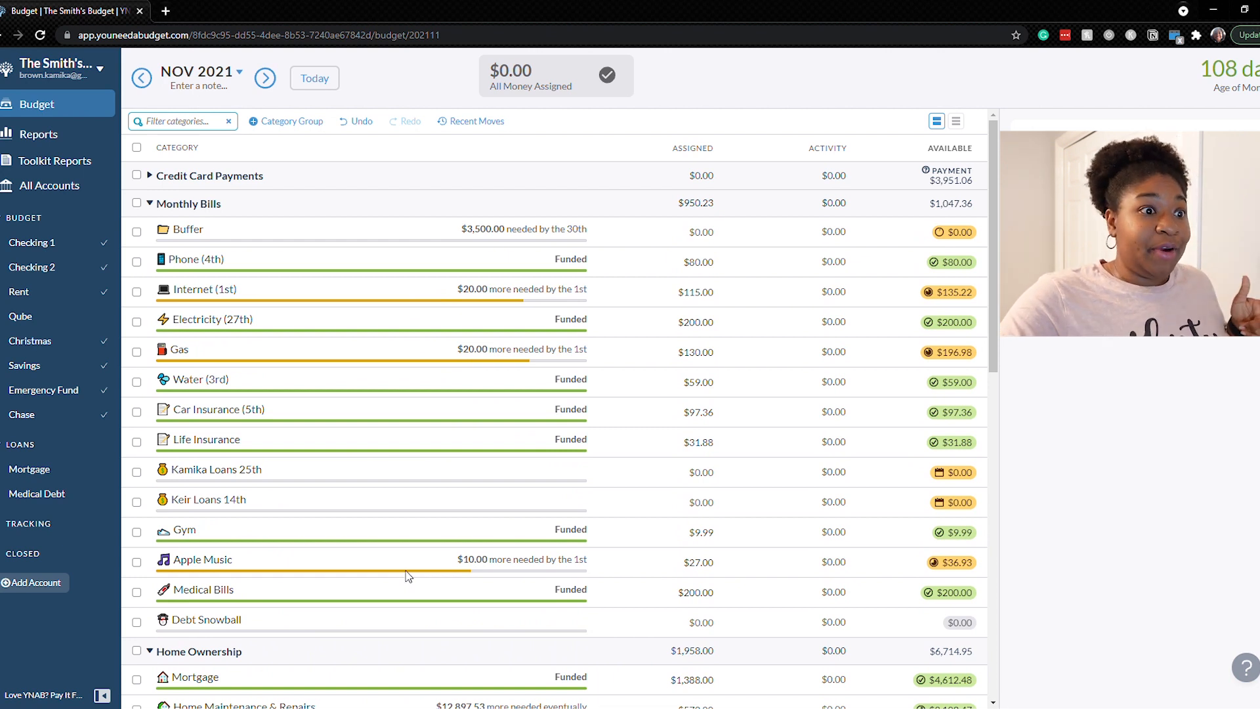
pyautogui.scroll(-3, 407, 578)
pyautogui.scroll(3, 408, 575)
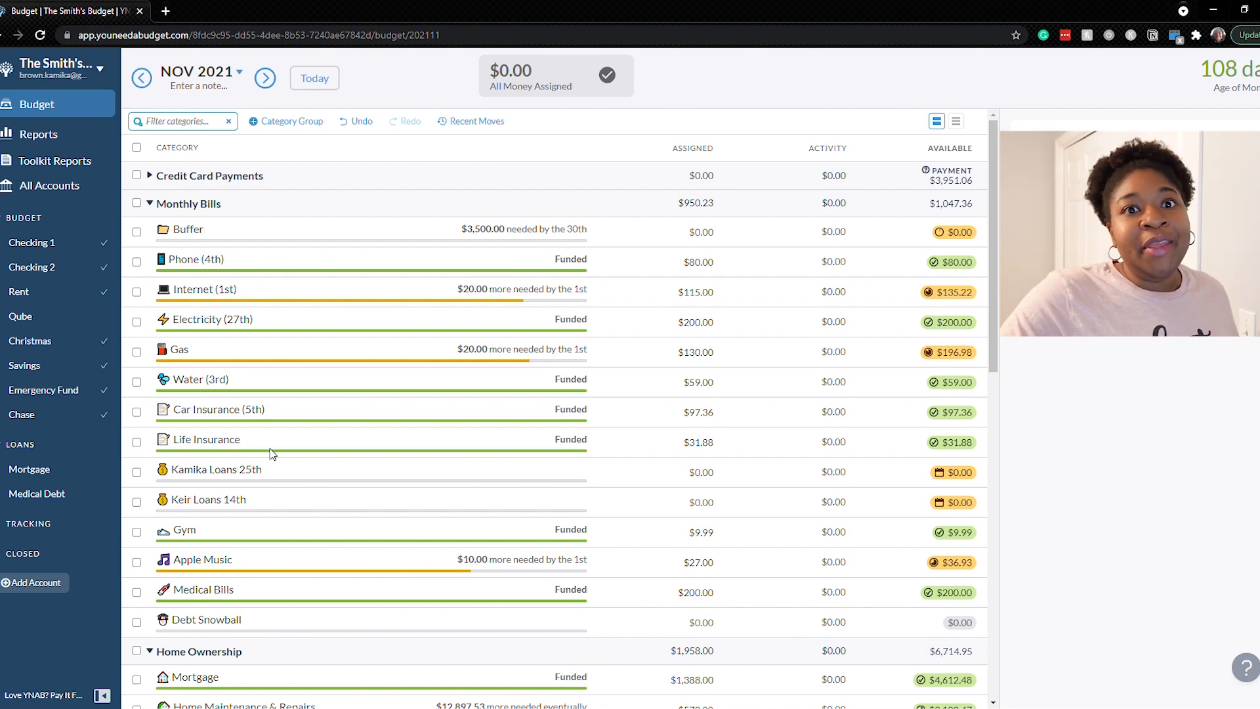
# Step: Open the Mortgage loan account and set its one-time extra payment for October to 3000
pyautogui.click(69, 472)
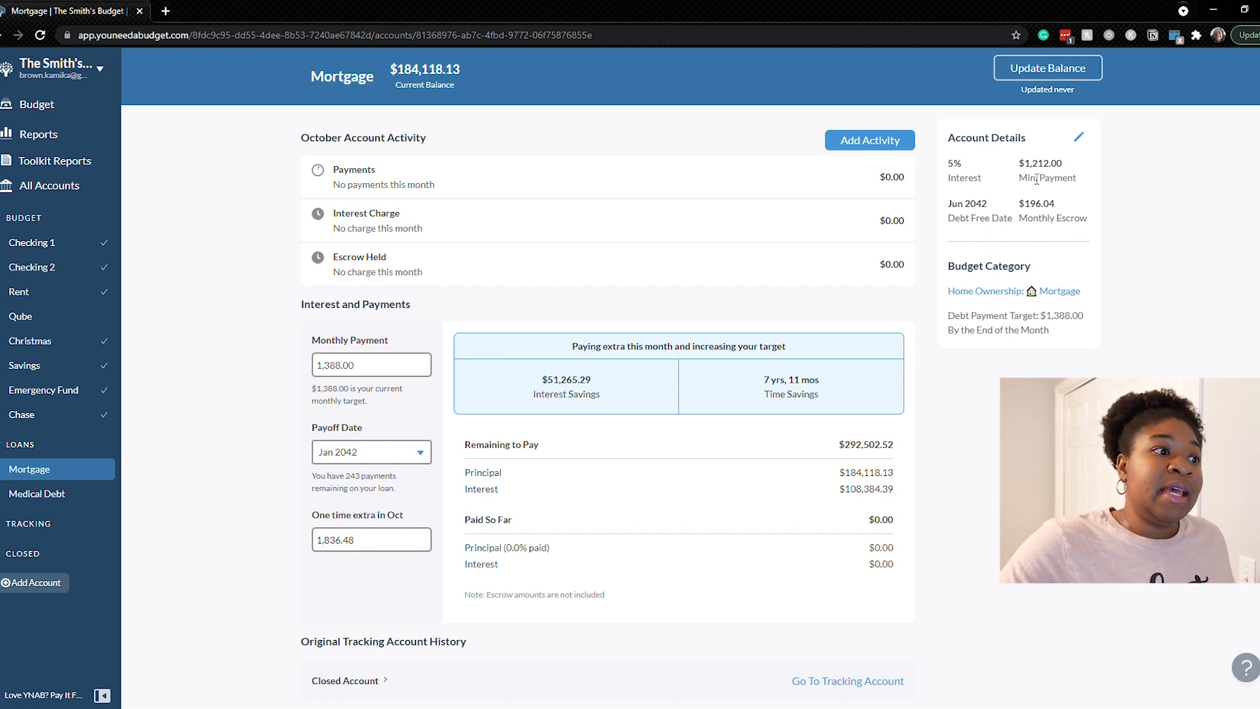
pyautogui.click(380, 544)
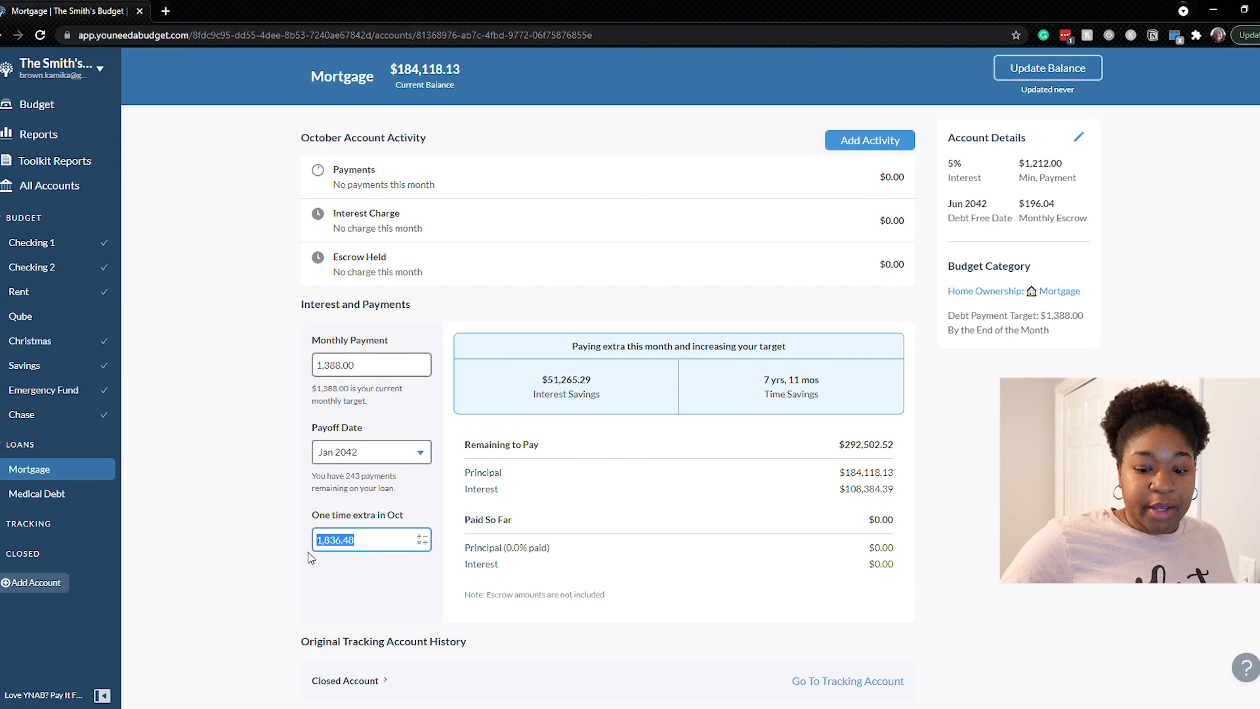
pyautogui.write('3,')
pyautogui.write('00')
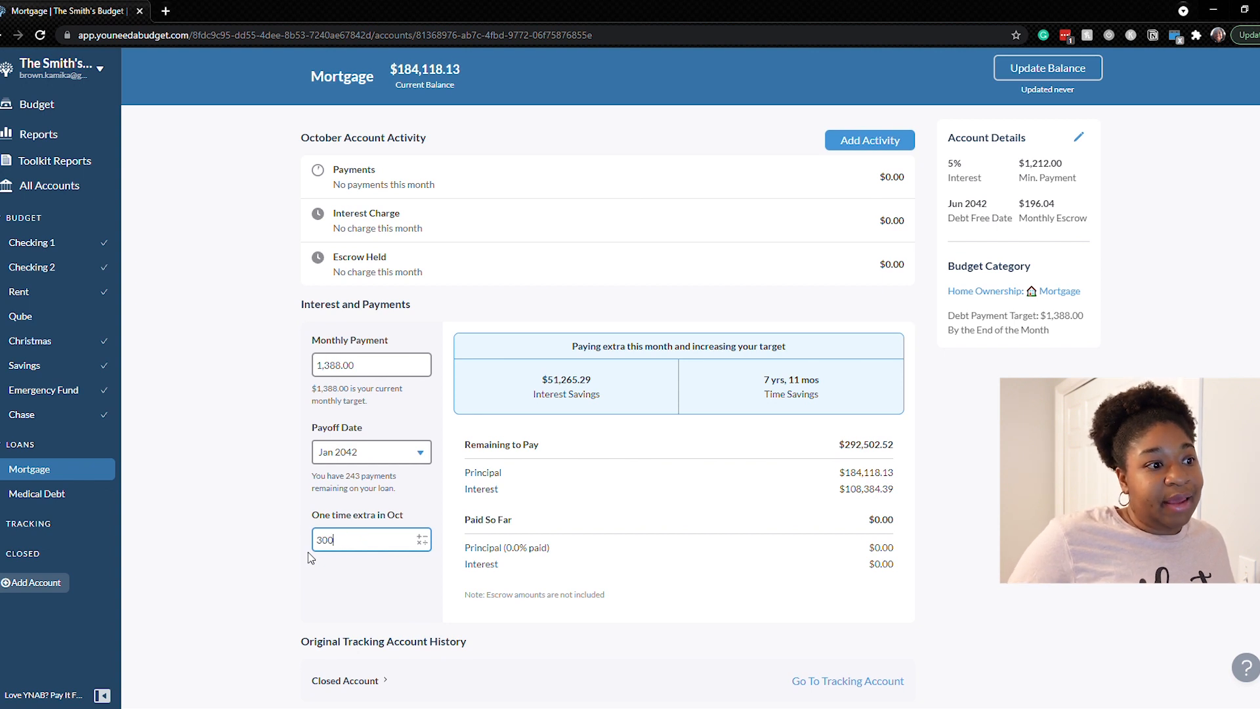
pyautogui.write('0')
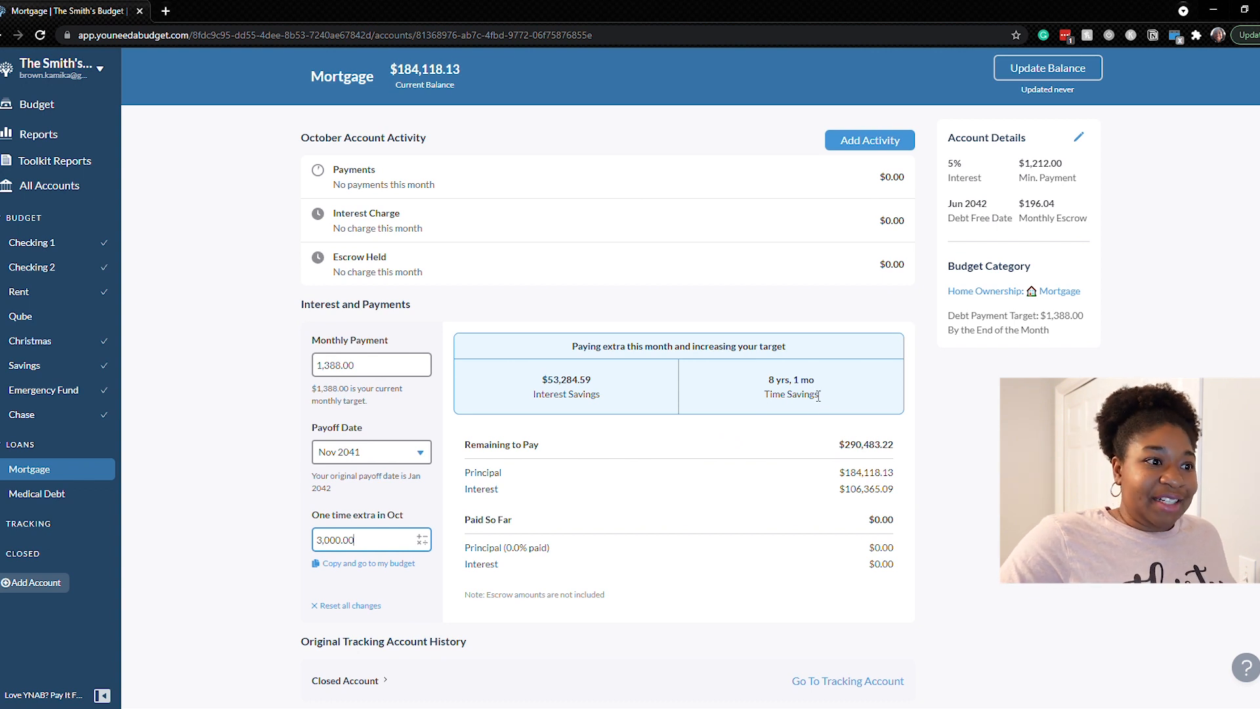
# Step: Clear the one-time extra October payment in the Mortgage payoff simulation
pyautogui.scroll(-1, 819, 396)
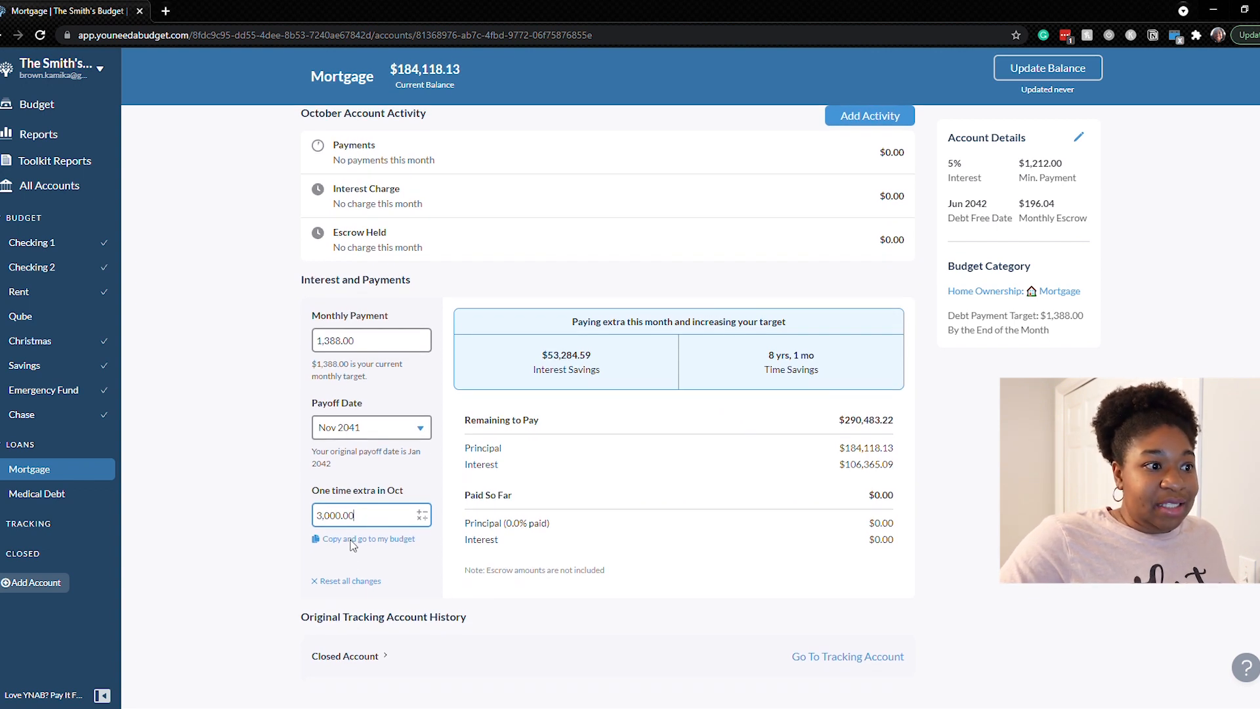
pyautogui.moveTo(368, 524); pyautogui.dragTo(282, 525)
pyautogui.press('BackSpace')
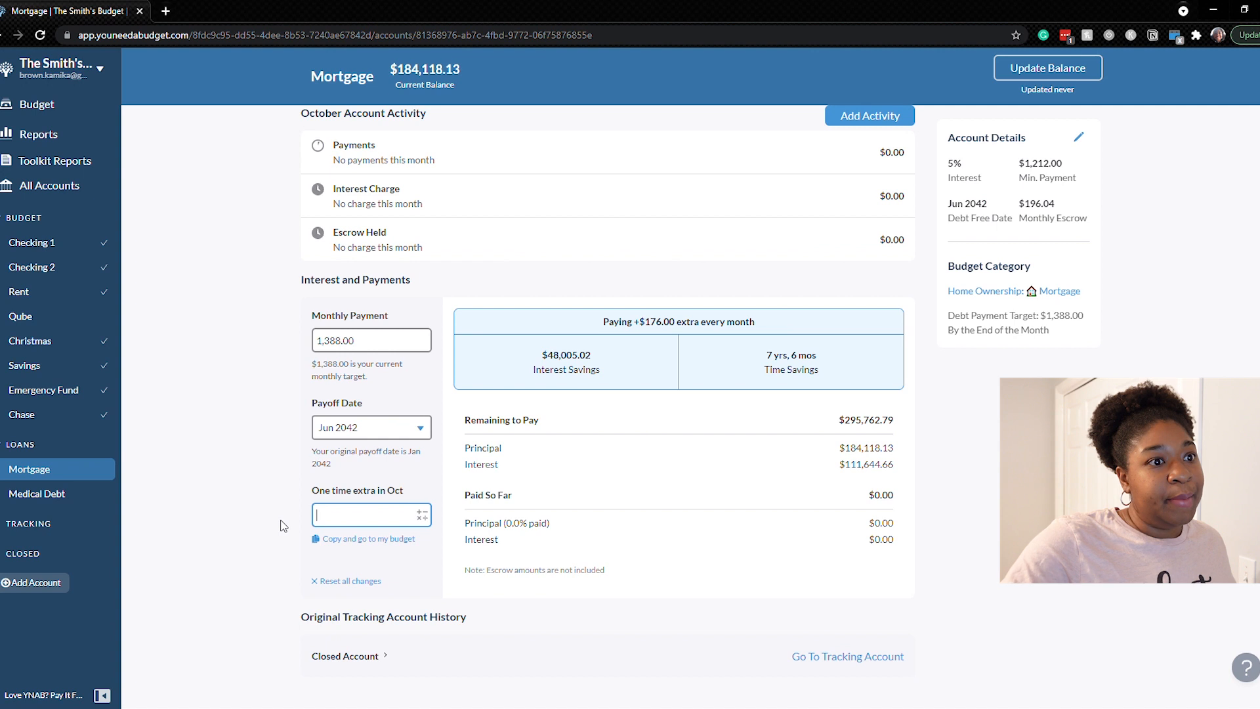
pyautogui.scroll(1, 339, 527)
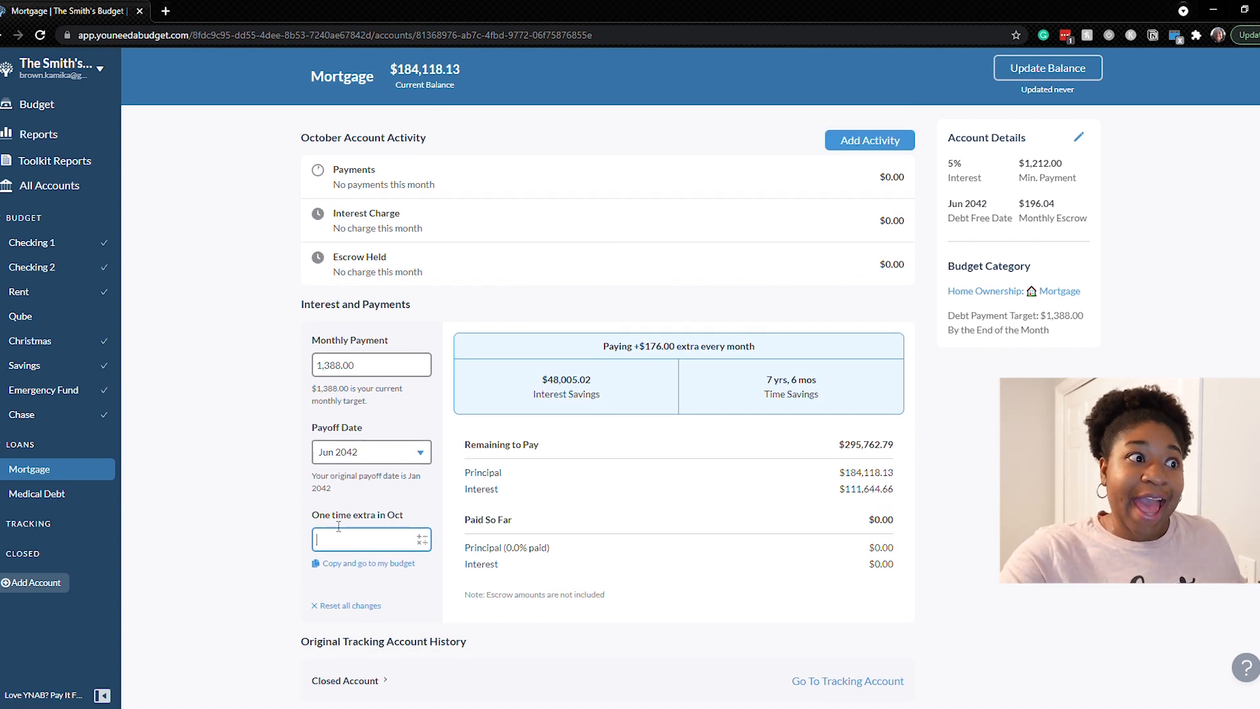